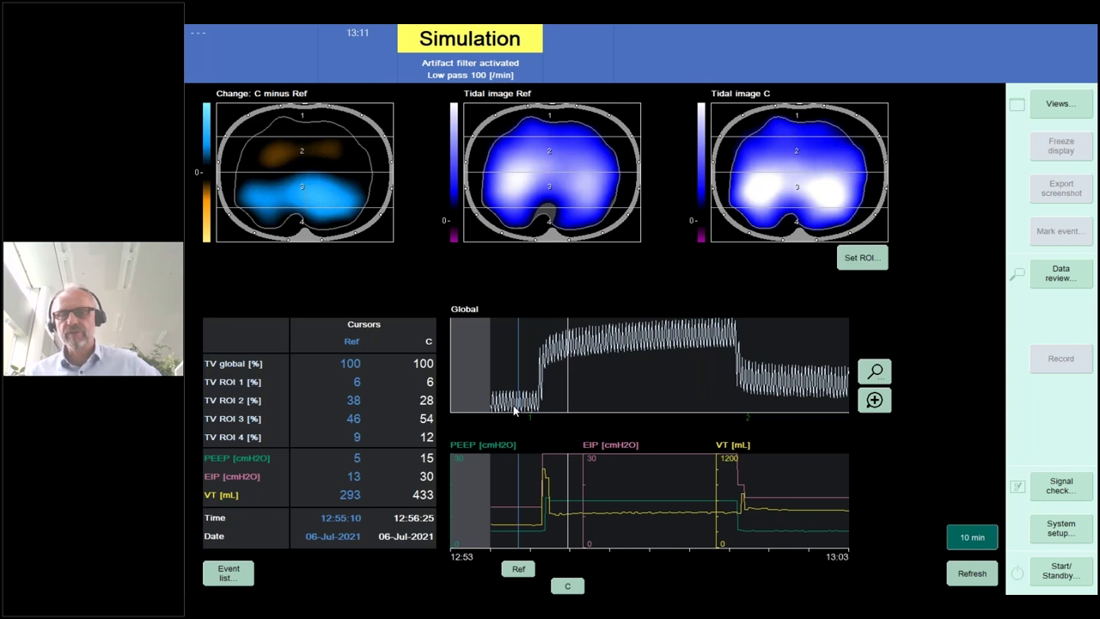
# Compare tidal images in the end-inspiratory trend by placing cursor C at 12:55:30 and at 12:57:55 on the high-PEEP plateau
pyautogui.click(1068, 109)
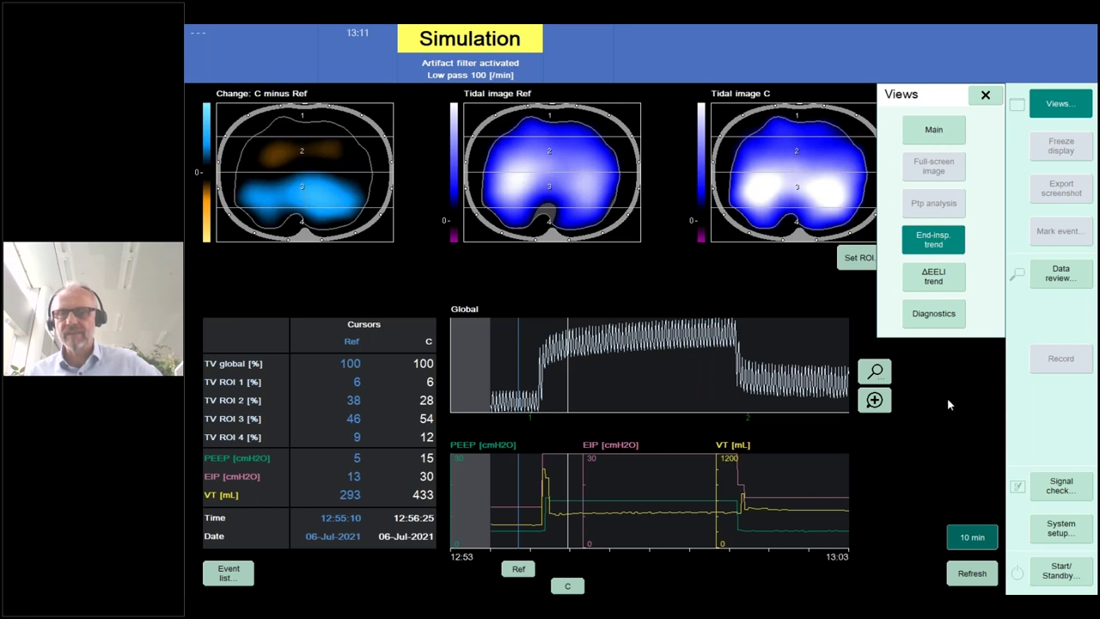
pyautogui.click(986, 94)
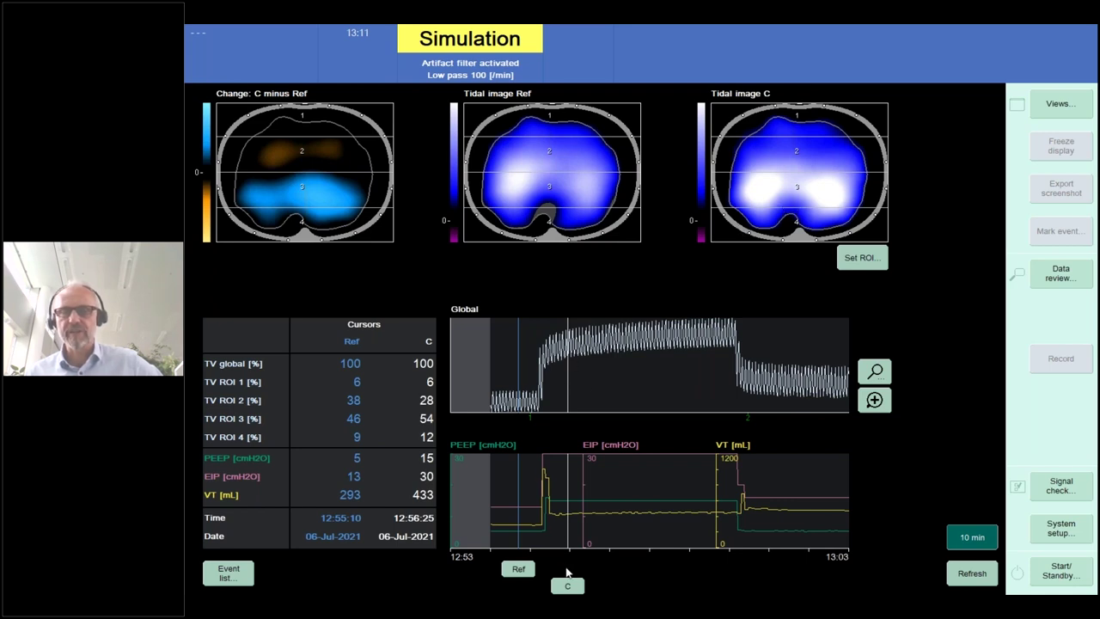
pyautogui.moveTo(567, 588); pyautogui.dragTo(532, 588)
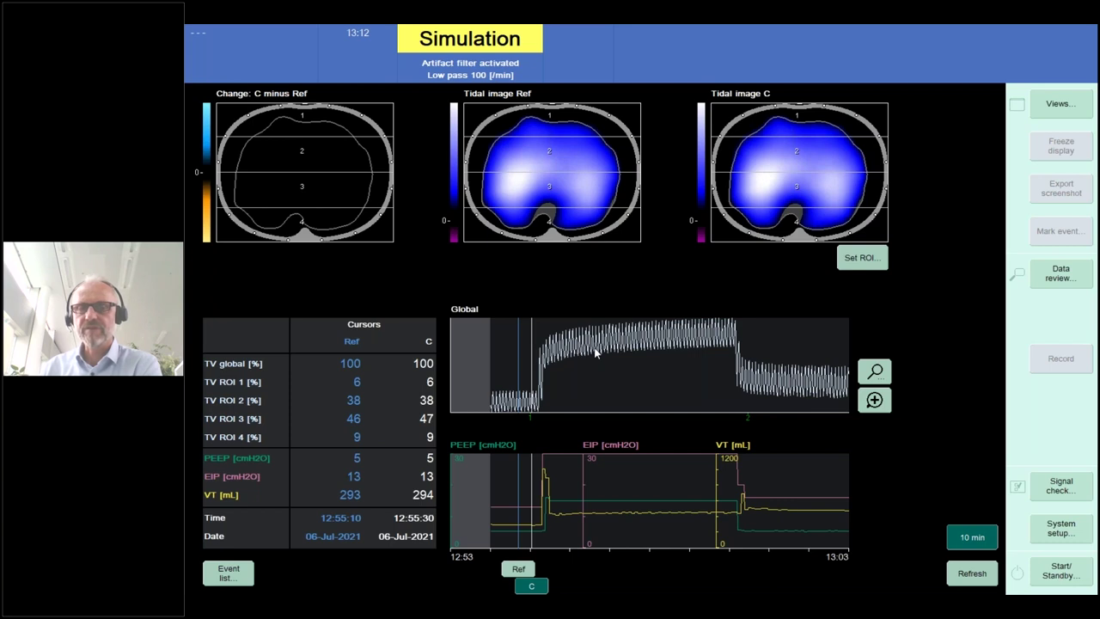
pyautogui.click(631, 350)
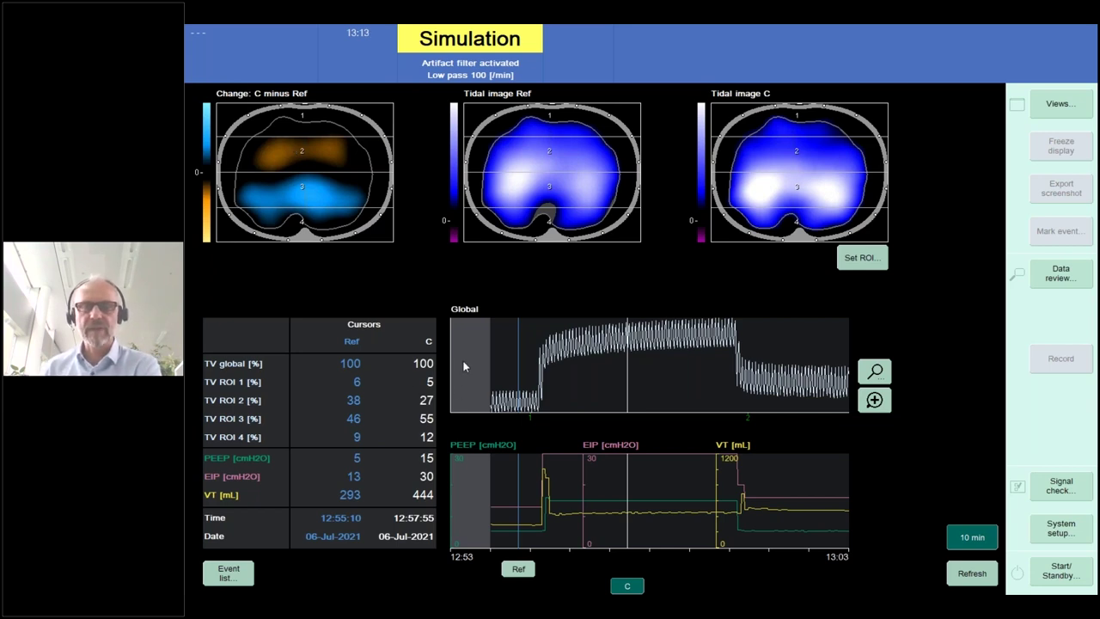
# Switch to the Diagnostics view and add three analysis sections to the global waveform with 5 breaths per section
pyautogui.click(1062, 107)
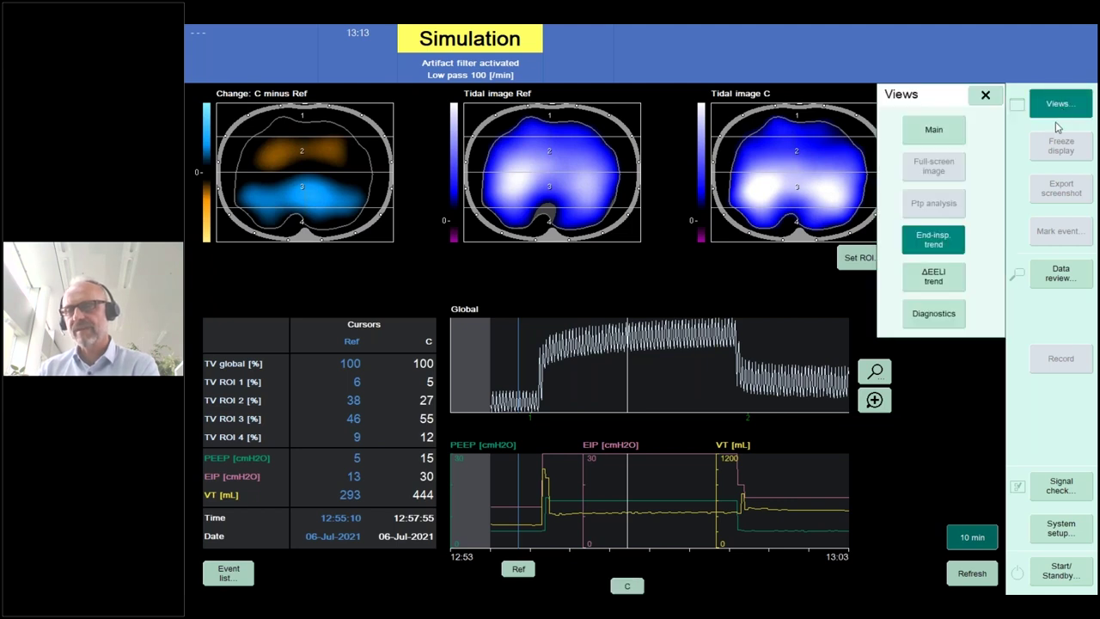
pyautogui.click(956, 320)
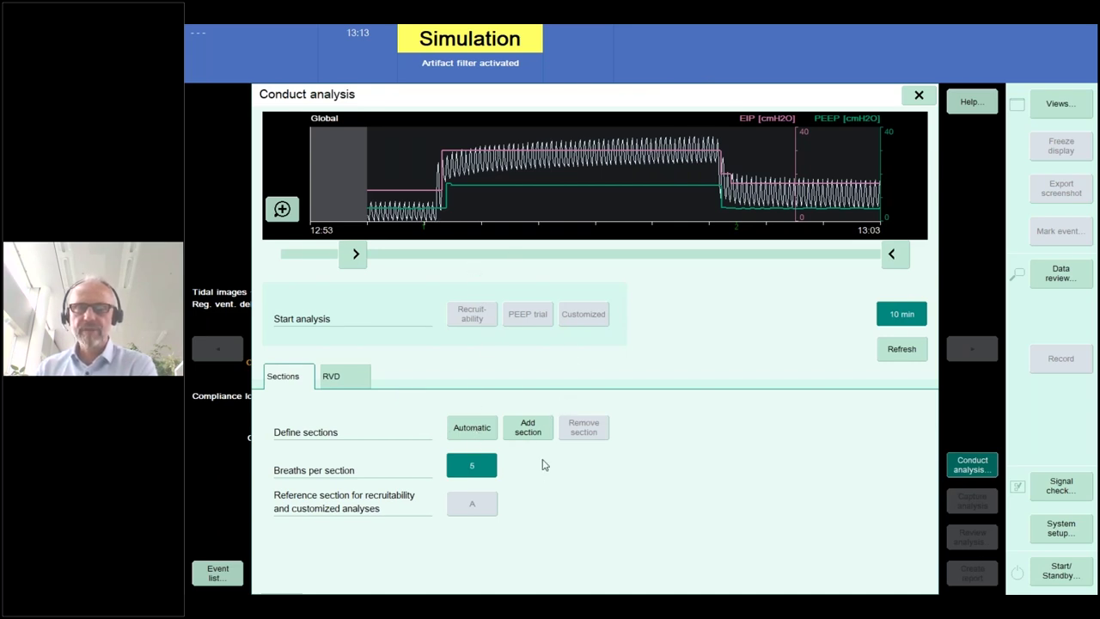
pyautogui.click(528, 434)
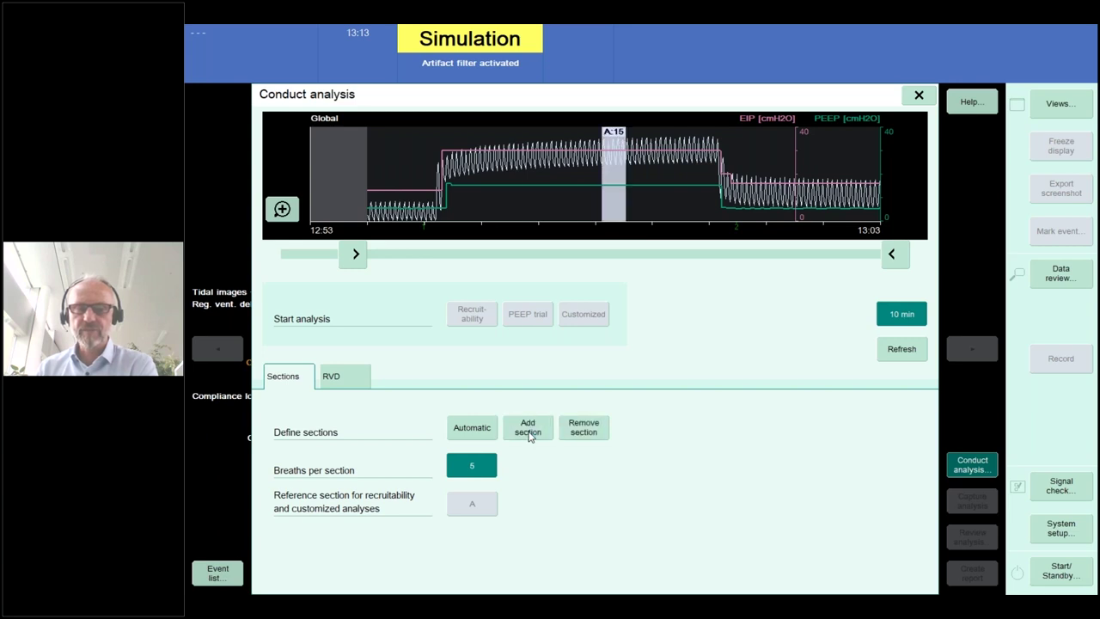
pyautogui.click(530, 435)
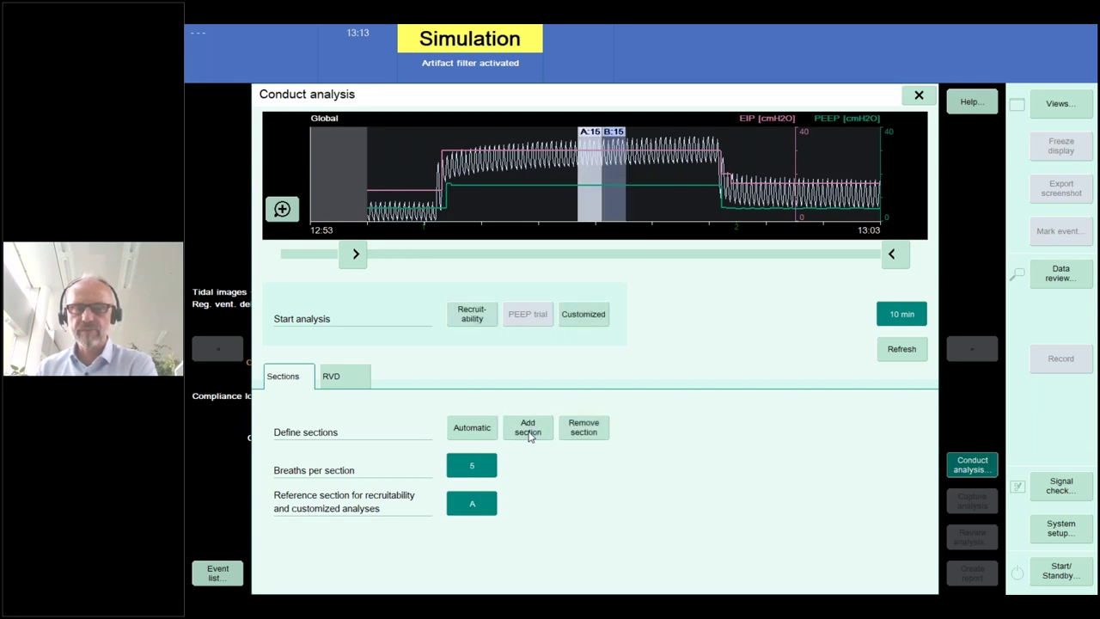
pyautogui.click(530, 435)
# Place section A on the initial PEEP 5 phase and C on the final PEEP 5 phase, and run the Recruitability analysis
pyautogui.moveTo(589, 195); pyautogui.dragTo(415, 203)
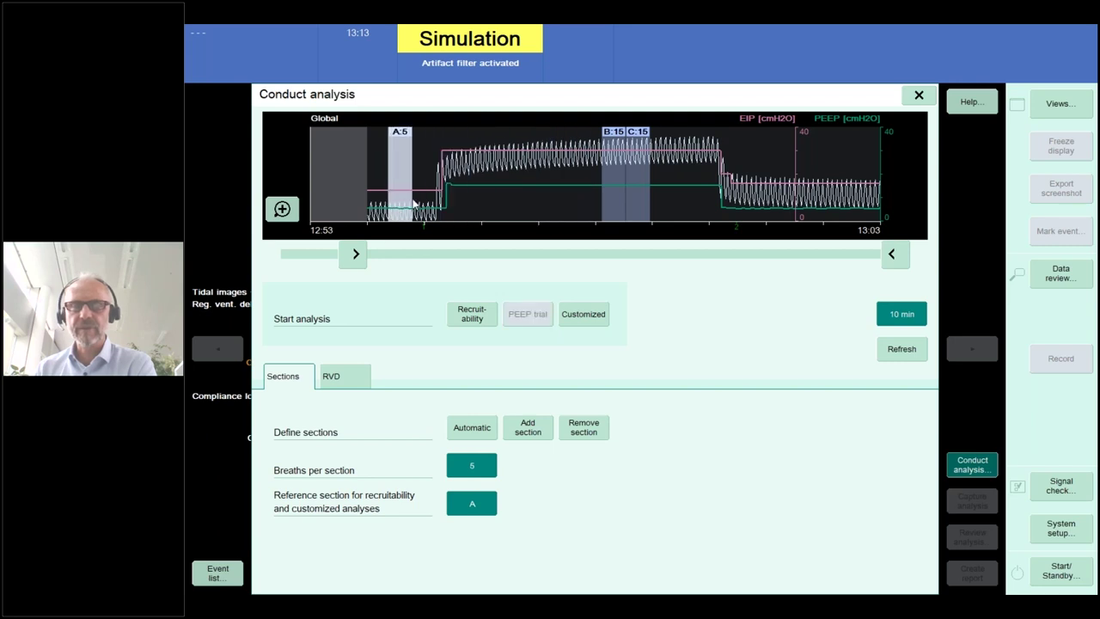
pyautogui.moveTo(637, 213); pyautogui.dragTo(843, 225)
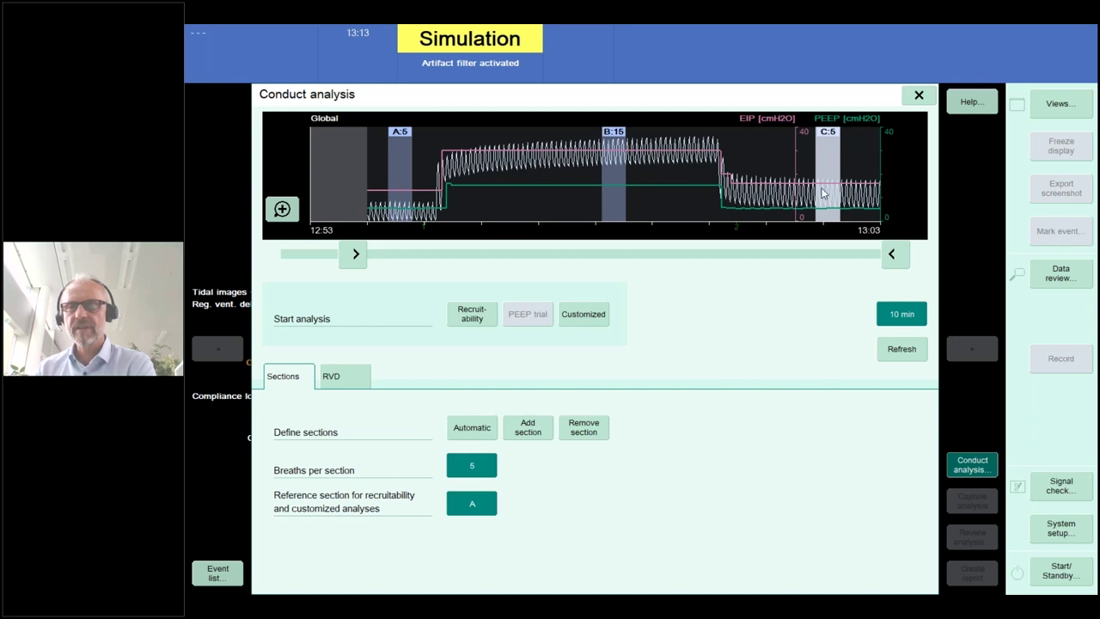
pyautogui.click(470, 318)
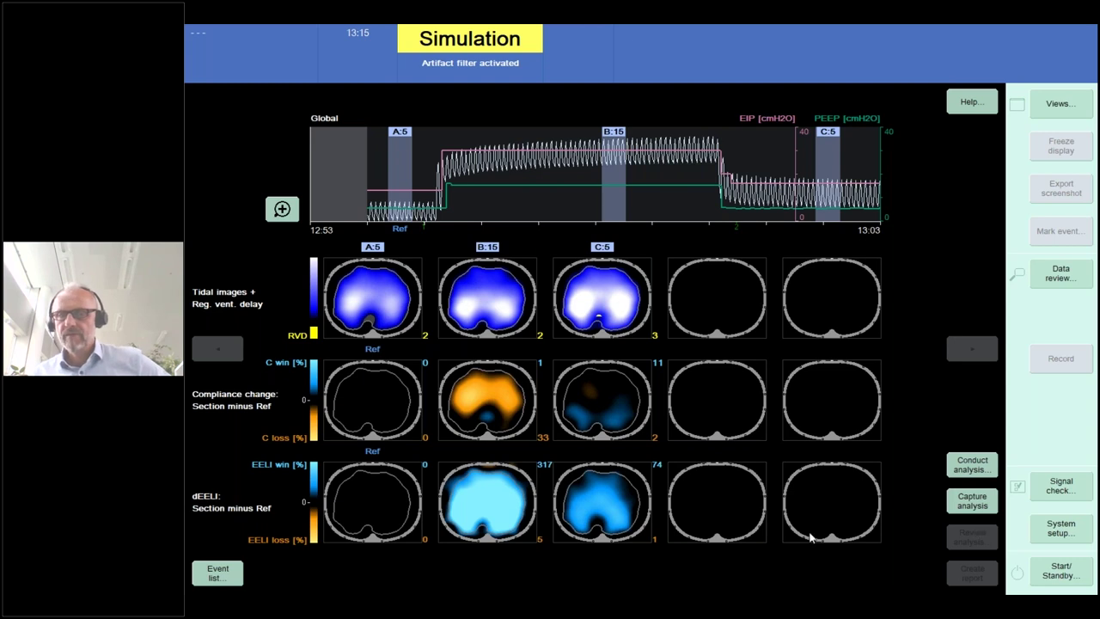
# In the system's simulation settings, select the subfolder R_Test_PLE_NonR as the data source
pyautogui.click(1046, 532)
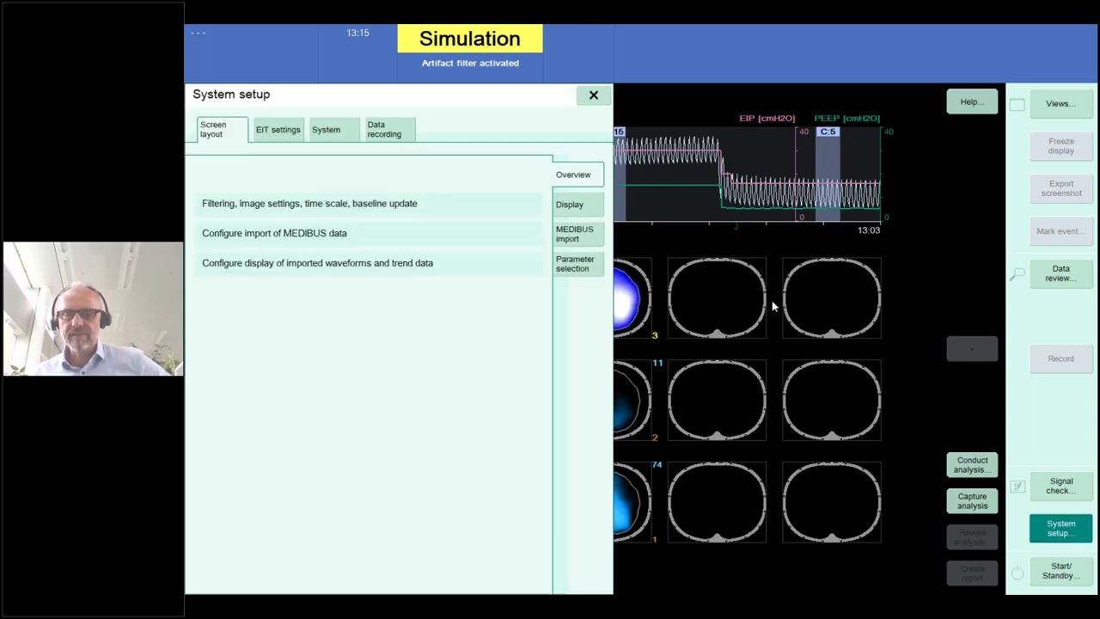
pyautogui.click(343, 131)
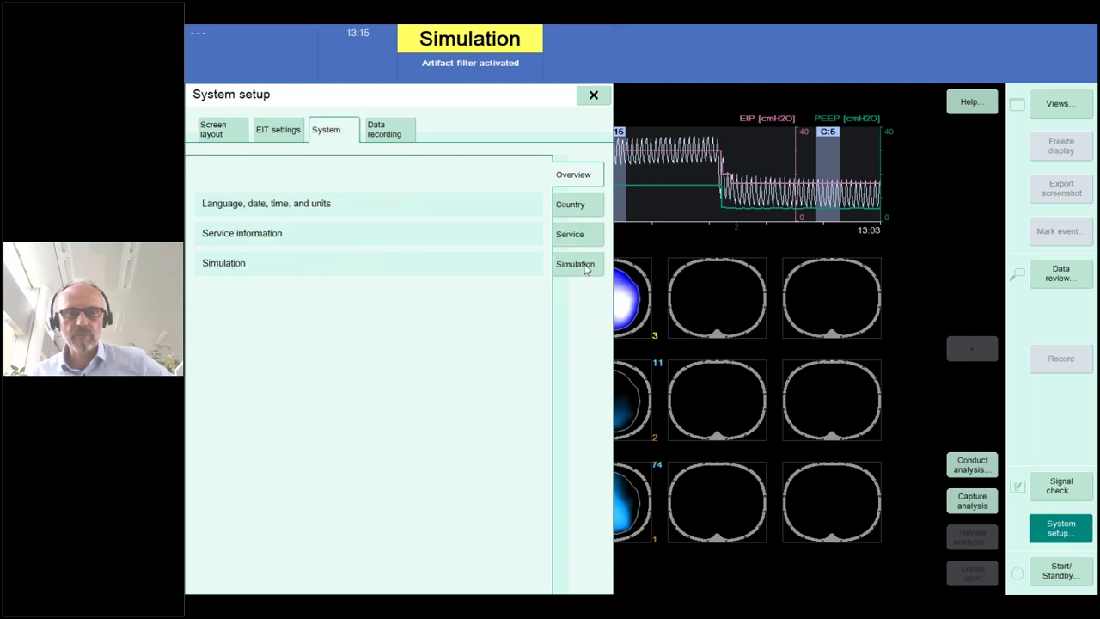
pyautogui.click(586, 267)
pyautogui.click(514, 343)
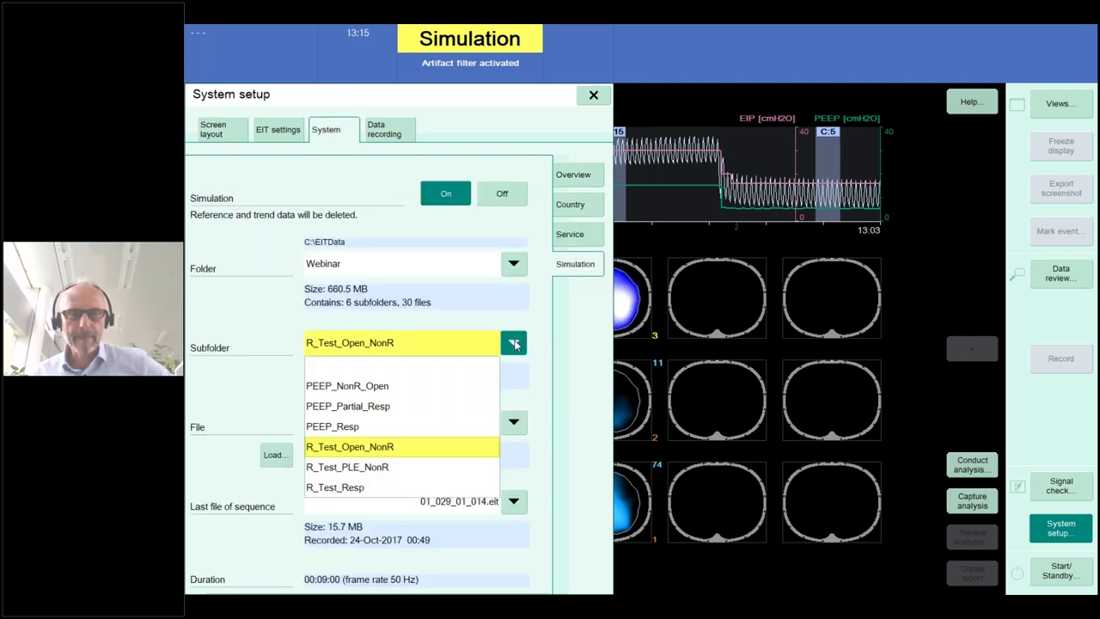
pyautogui.click(387, 469)
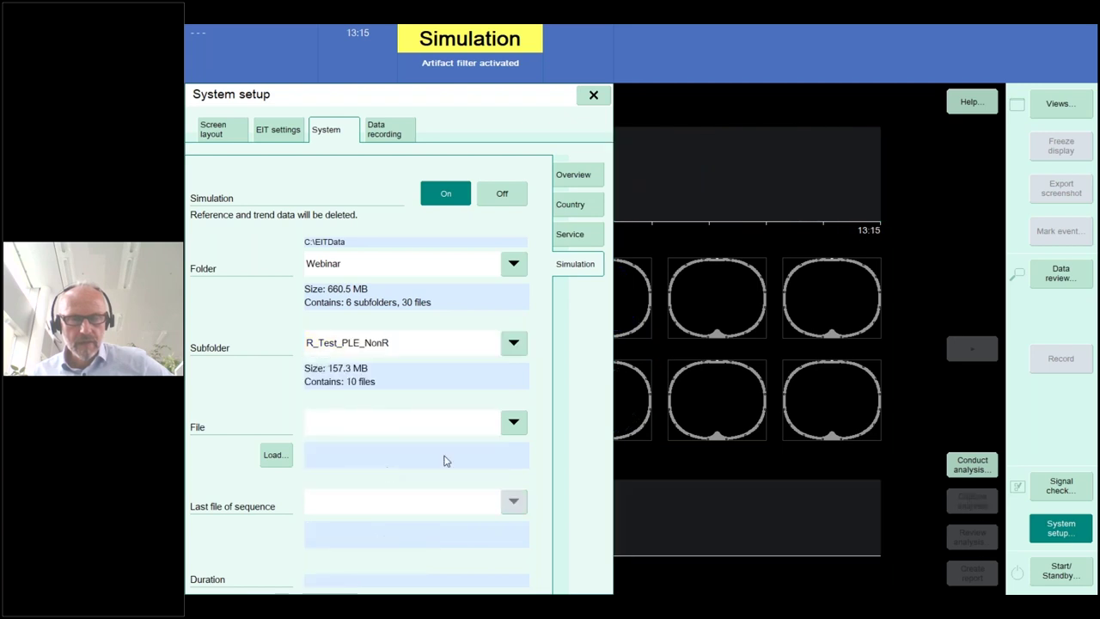
# Load the simulation sequence starting with file 01_016_01_005.eit and ending with 01_016_01_014.eit
pyautogui.click(513, 423)
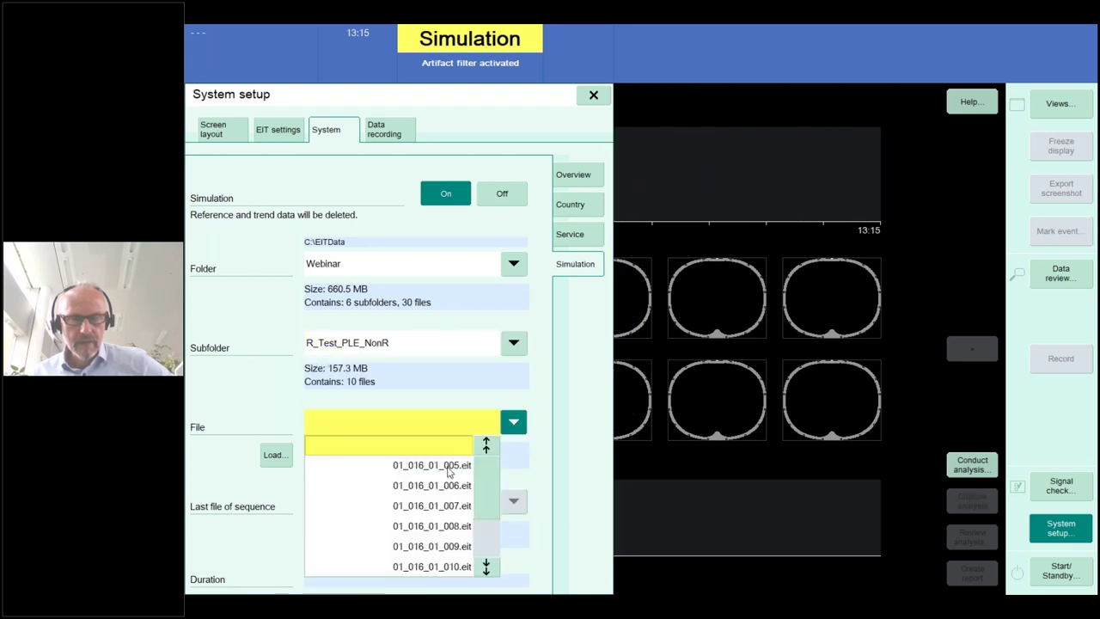
pyautogui.click(451, 465)
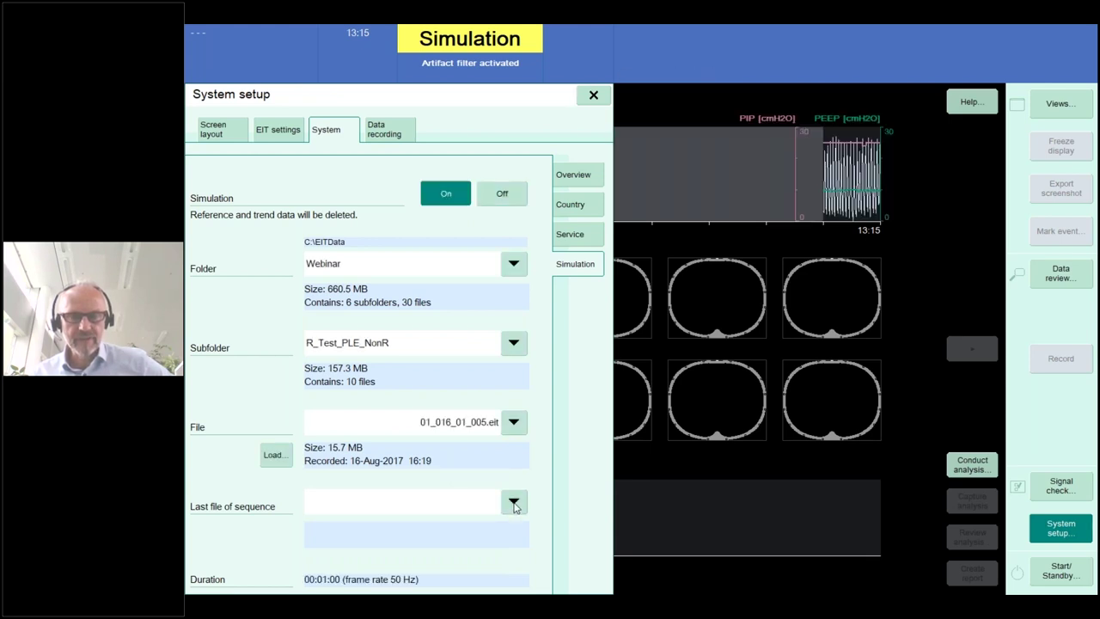
pyautogui.click(514, 503)
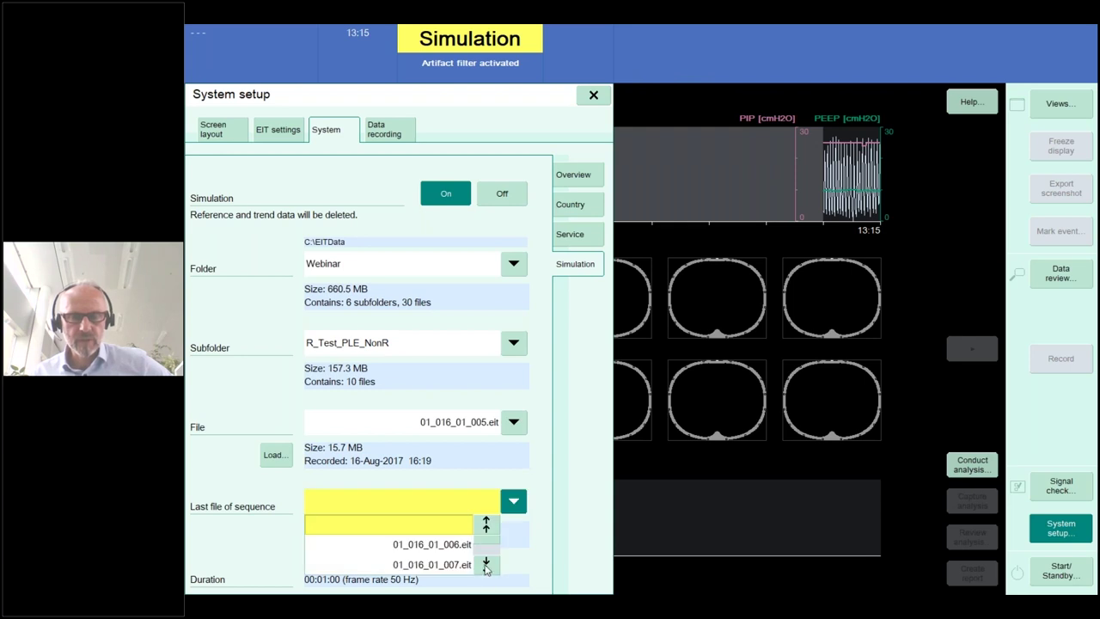
pyautogui.click(486, 565)
pyautogui.click(451, 565)
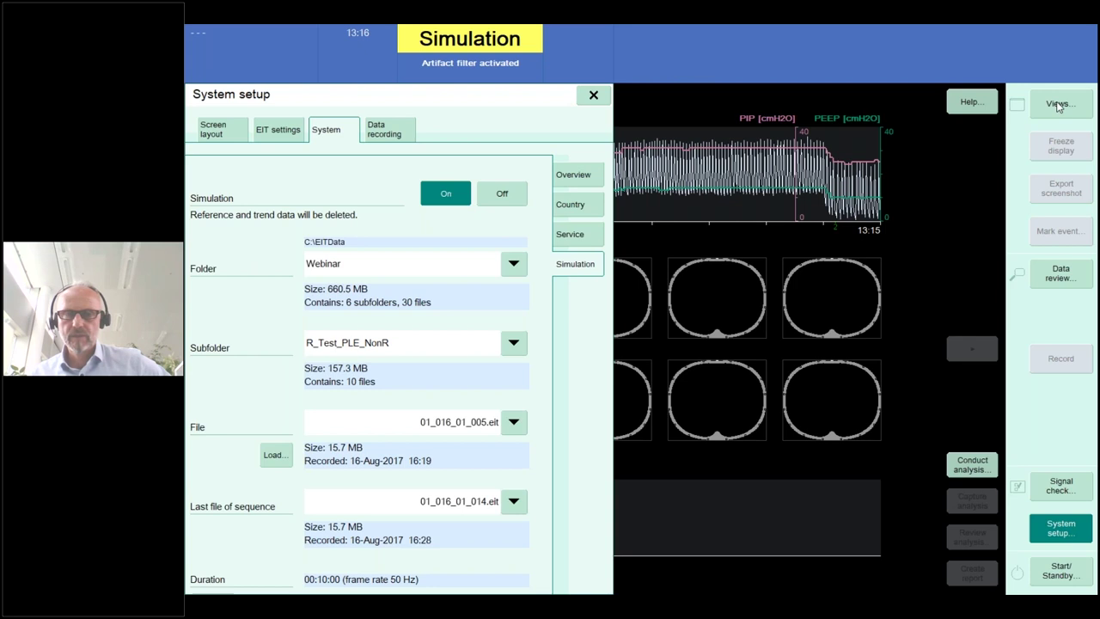
# Show the End-insp. trend view and place cursor Ref at 13:07:39 and cursor C at 13:09:07 for comparison
pyautogui.click(1059, 105)
pyautogui.click(934, 241)
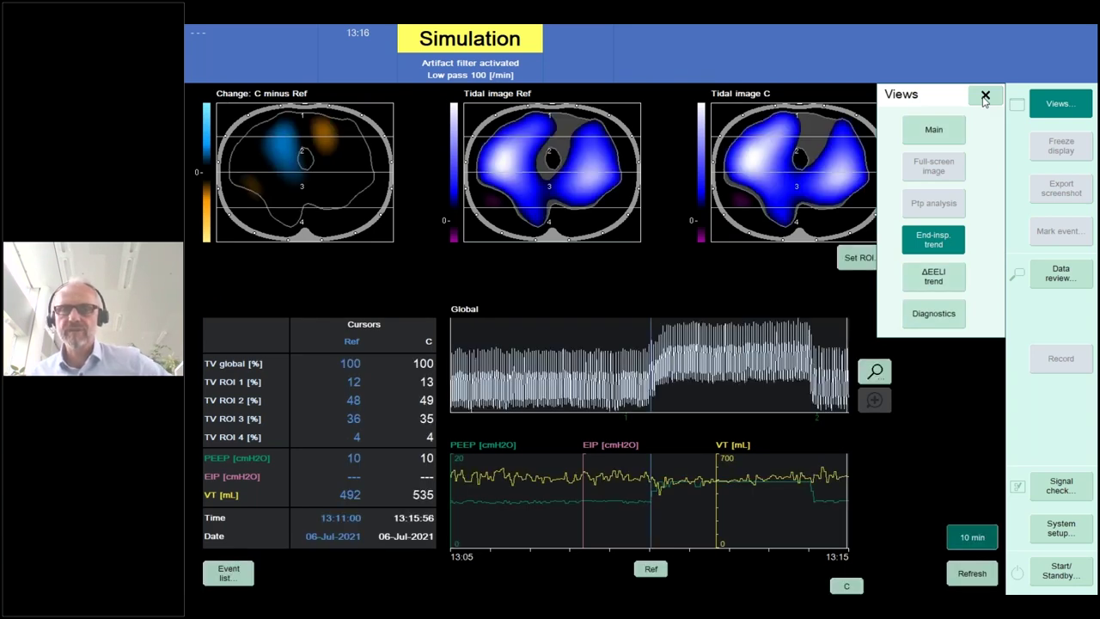
pyautogui.click(985, 97)
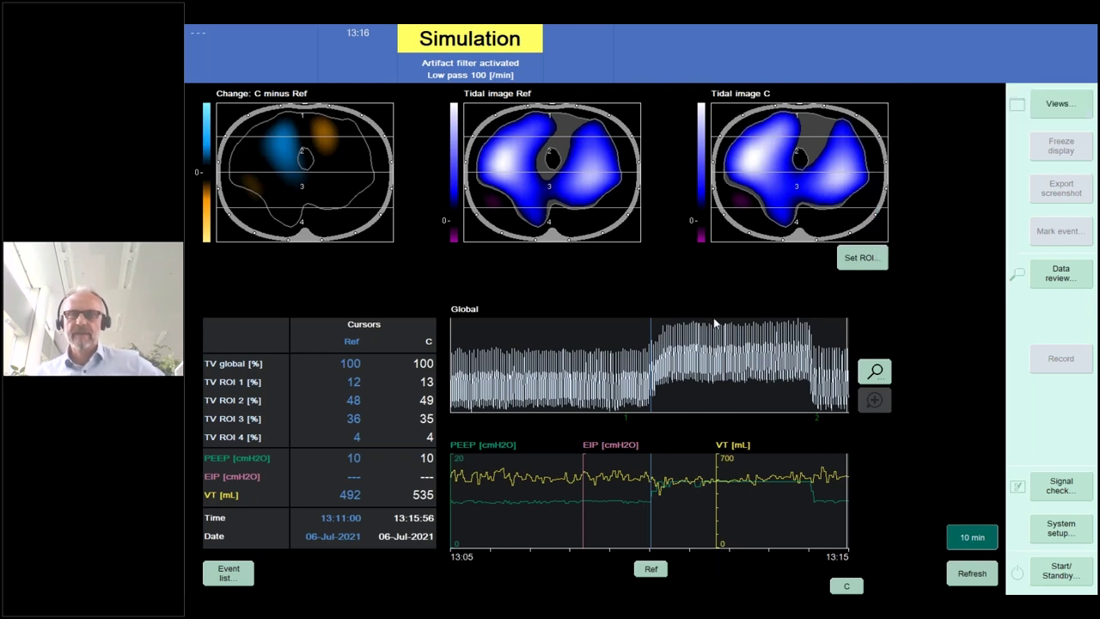
pyautogui.moveTo(653, 576); pyautogui.dragTo(518, 573)
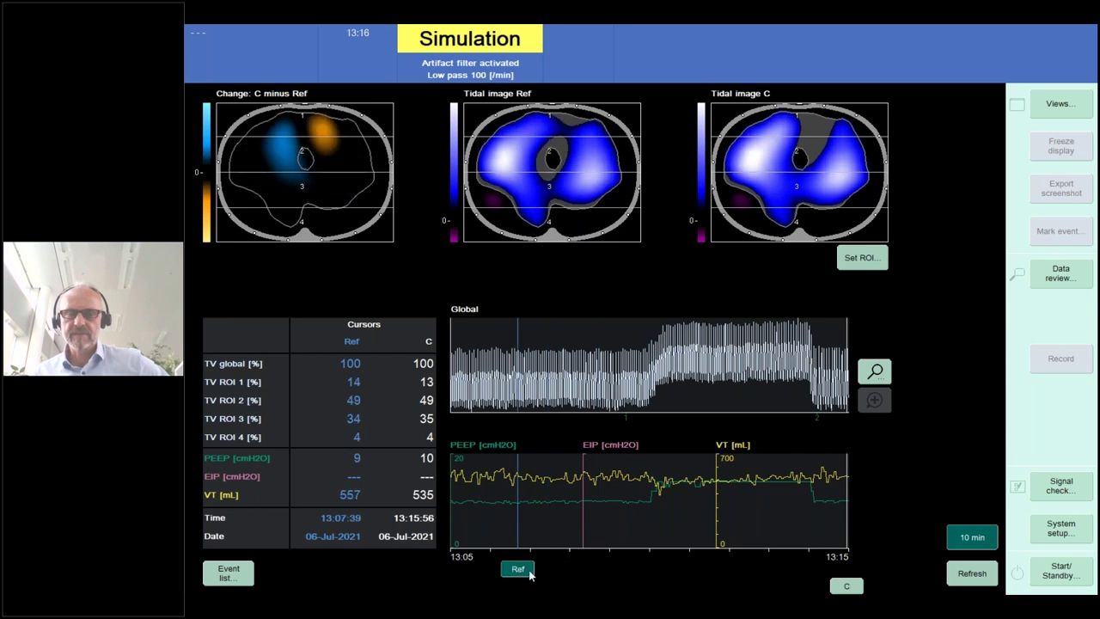
pyautogui.moveTo(850, 586); pyautogui.dragTo(575, 558)
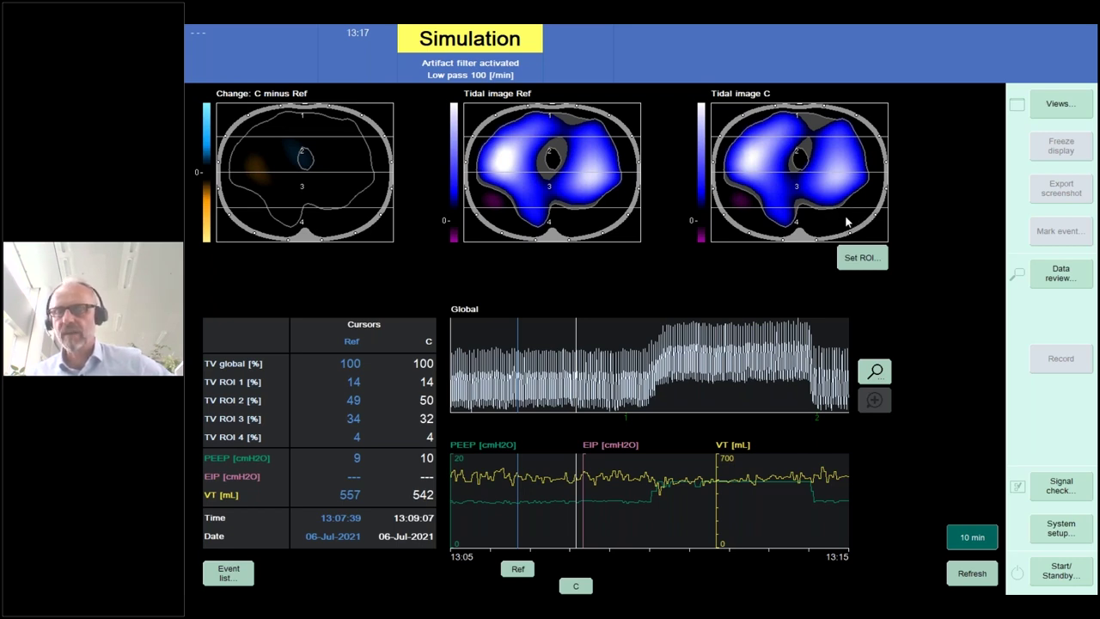
# Return to the Diagnostics view and add three analysis sections to the newly loaded recording's global waveform
pyautogui.click(1057, 115)
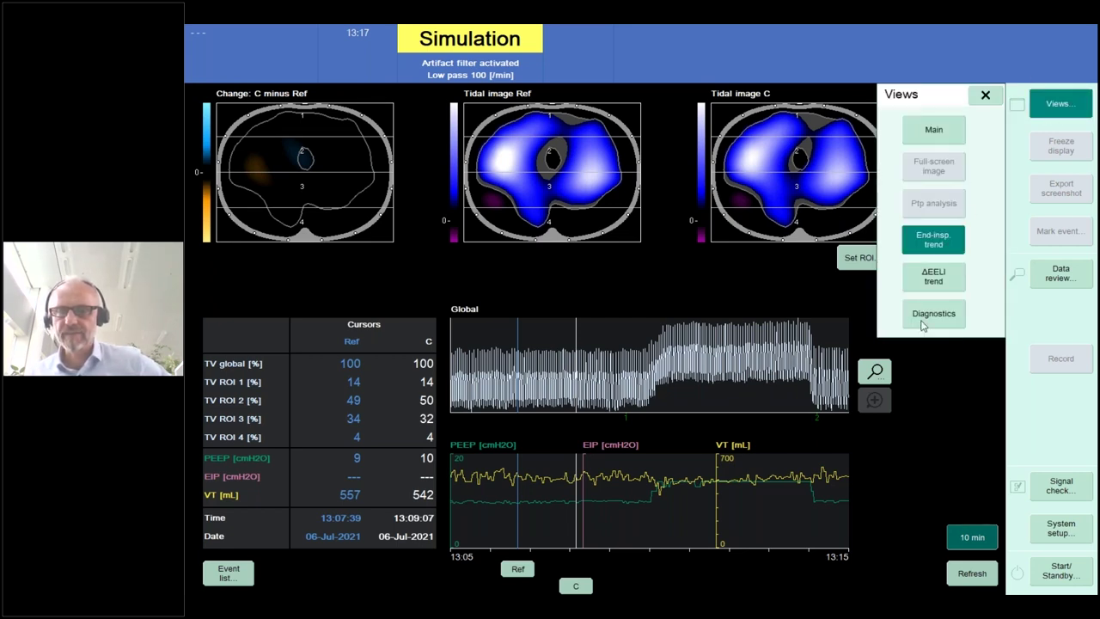
pyautogui.click(923, 314)
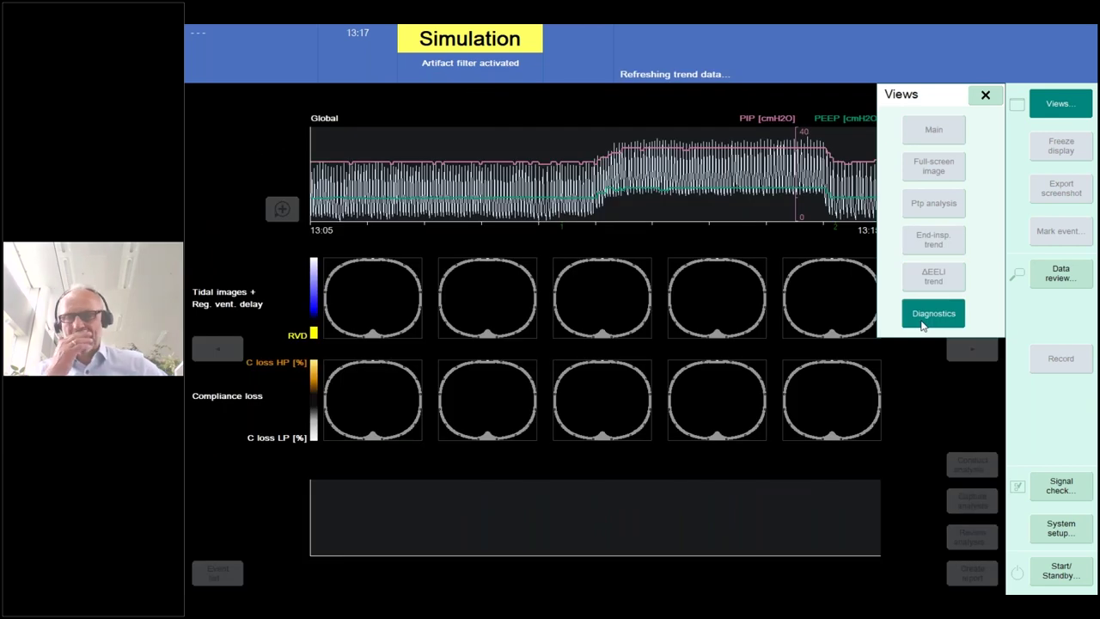
pyautogui.click(993, 101)
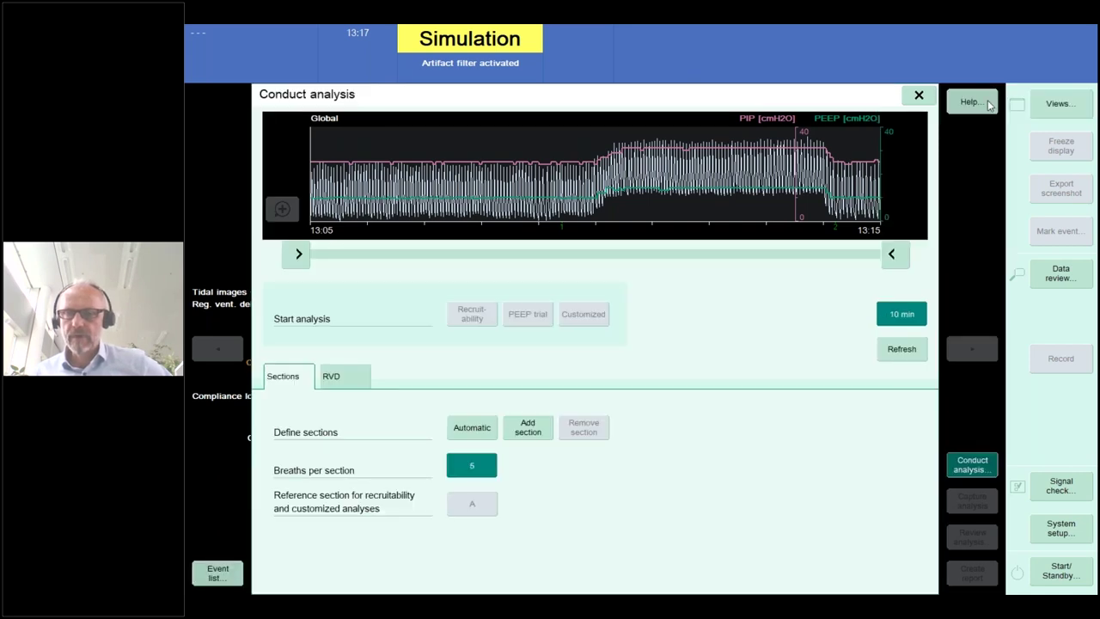
pyautogui.click(988, 104)
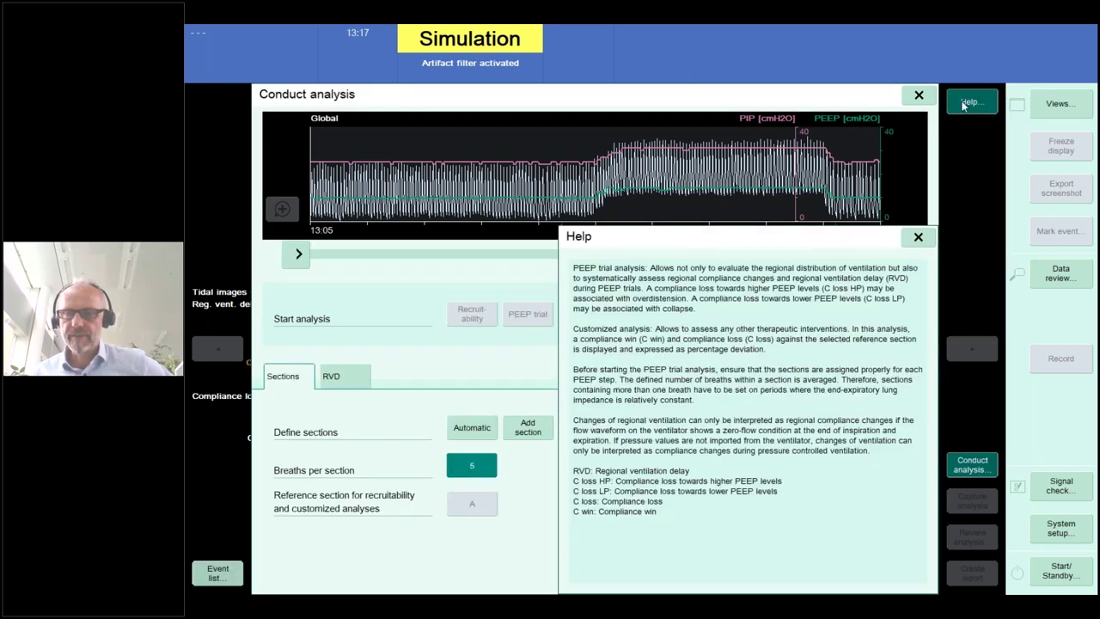
pyautogui.click(966, 103)
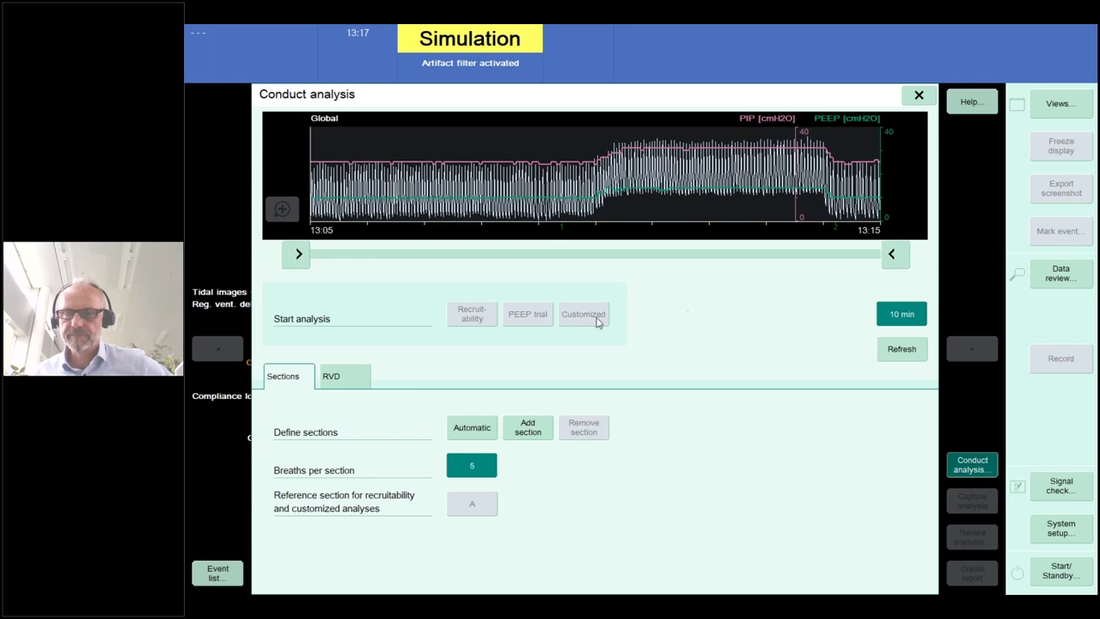
pyautogui.click(529, 435)
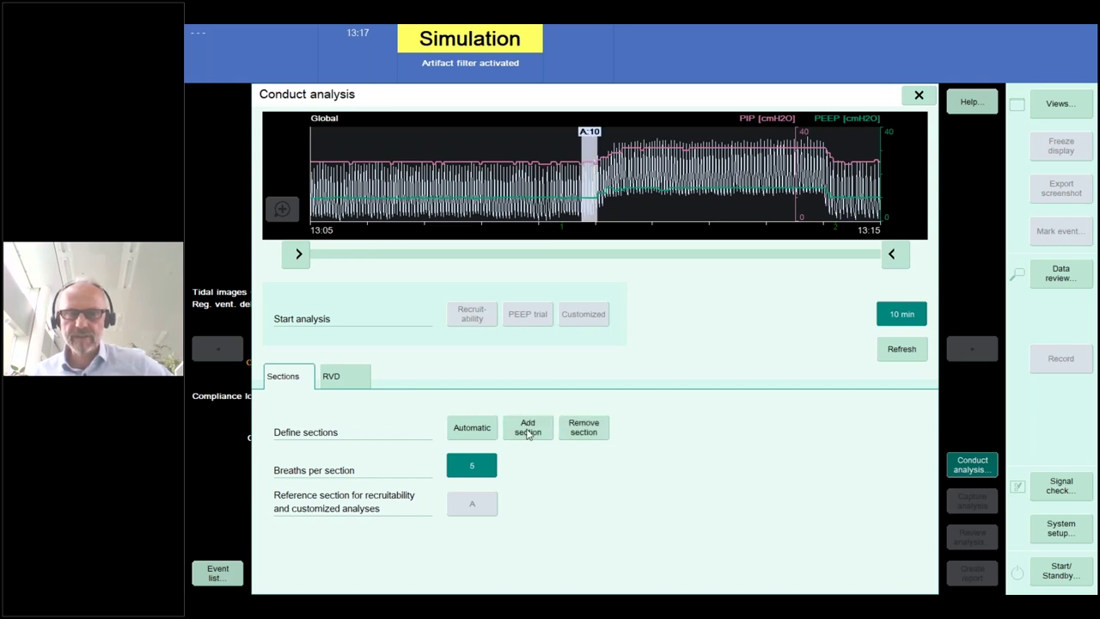
pyautogui.click(529, 434)
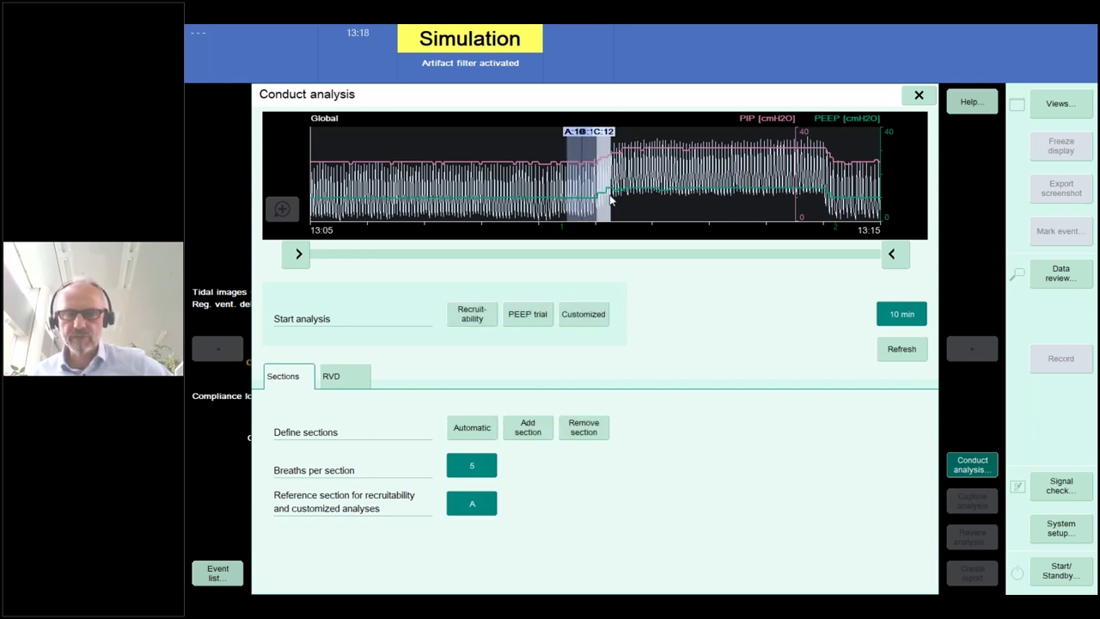
# Place section A on the PEEP 10 baseline, B on the PEEP 14 plateau and C on the final PEEP 10 phase, and run the Recruitability analysis
pyautogui.moveTo(611, 200); pyautogui.dragTo(865, 220)
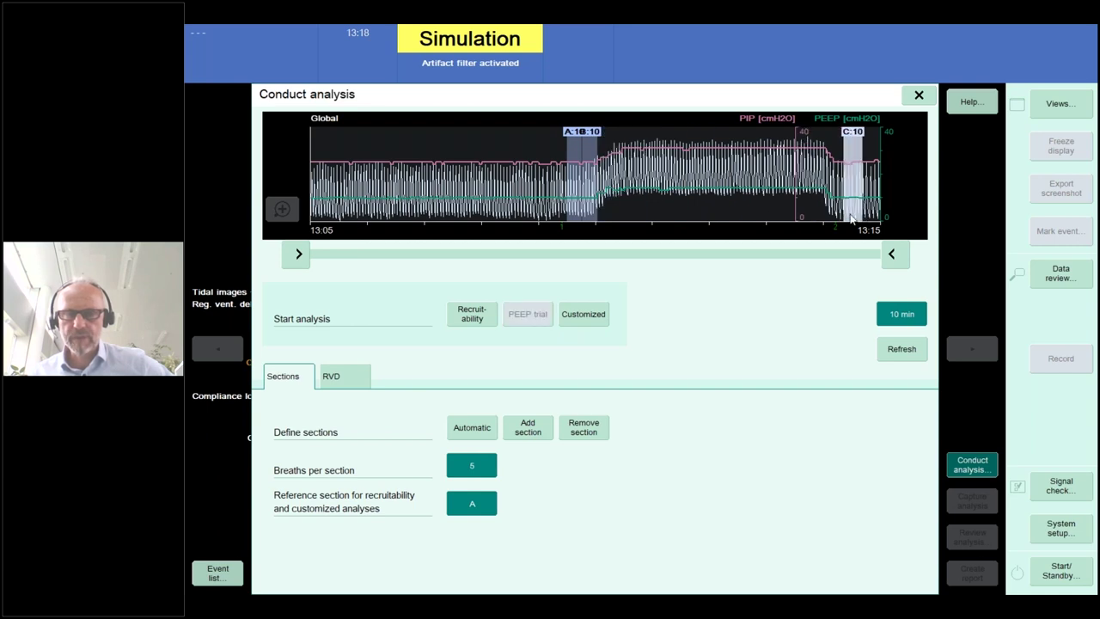
pyautogui.moveTo(593, 221); pyautogui.dragTo(734, 218)
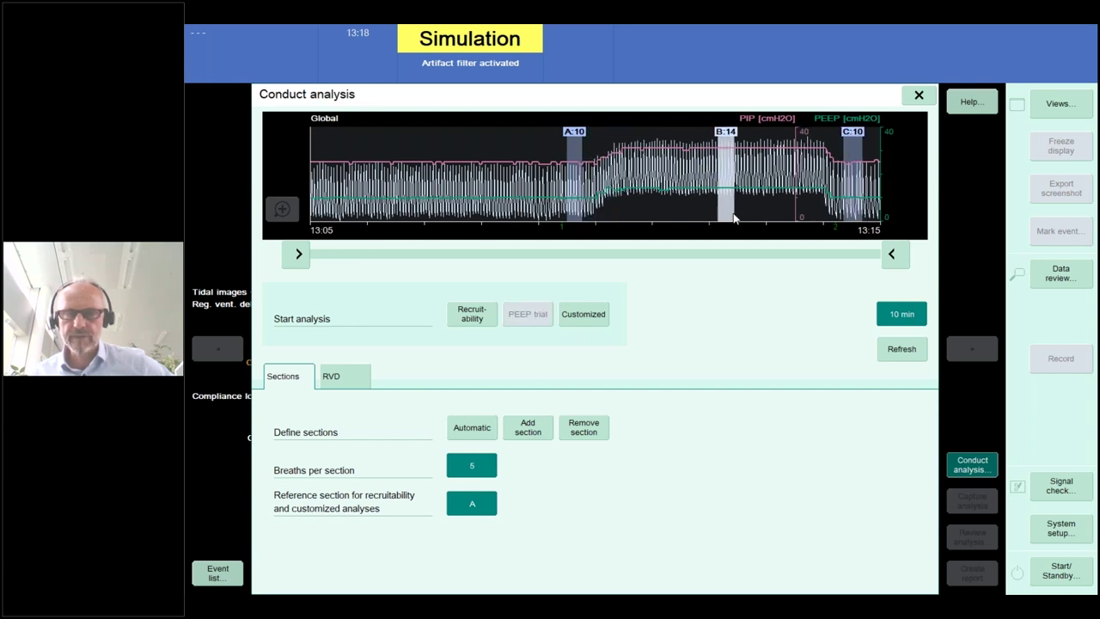
pyautogui.moveTo(576, 213); pyautogui.dragTo(518, 212)
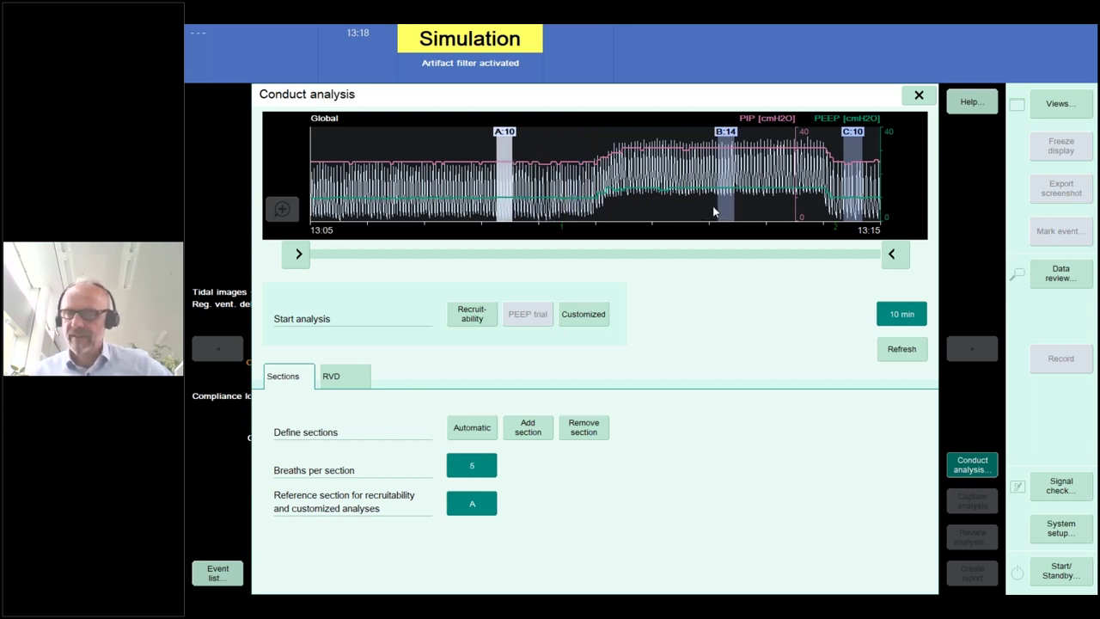
pyautogui.click(474, 314)
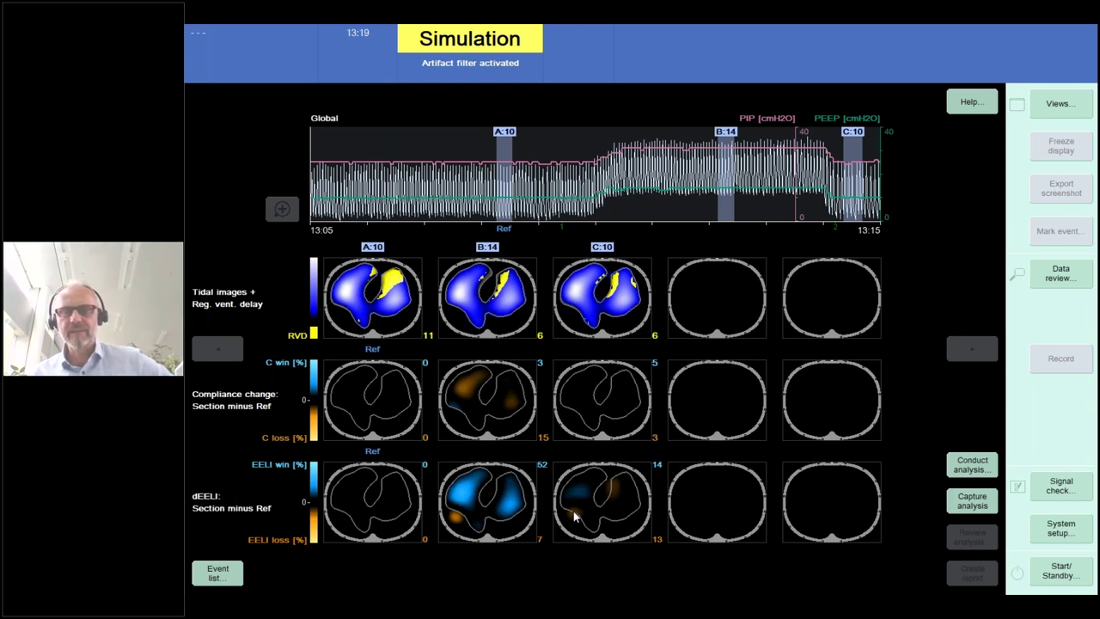
# Start the measurements and compare the dynamic and tidal images with and without enhanced contrast
pyautogui.click(1060, 574)
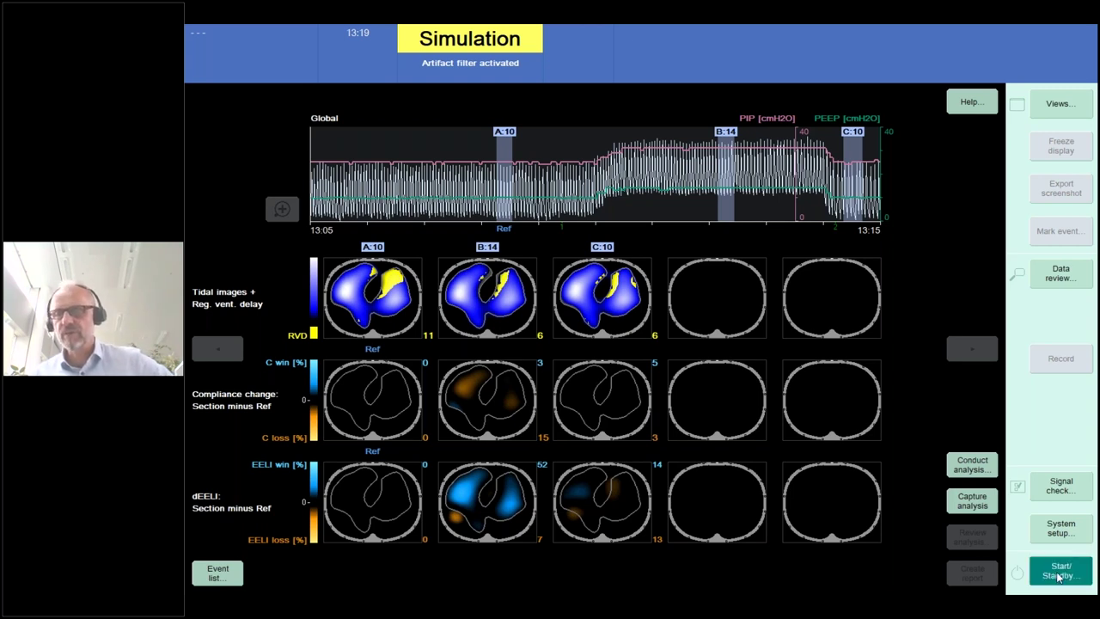
pyautogui.click(387, 185)
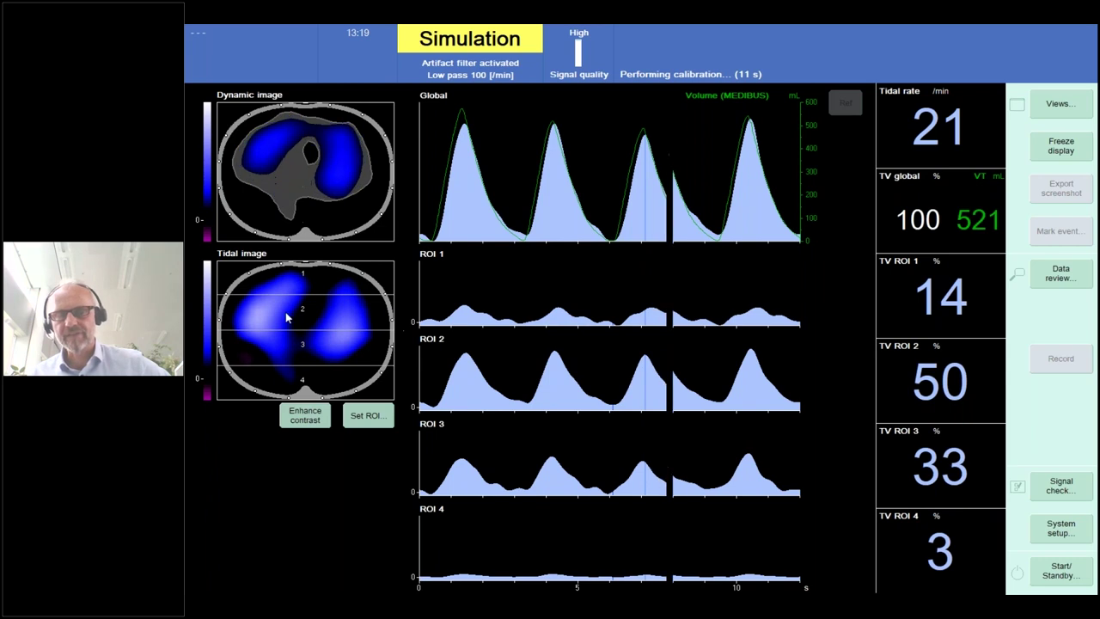
pyautogui.click(302, 417)
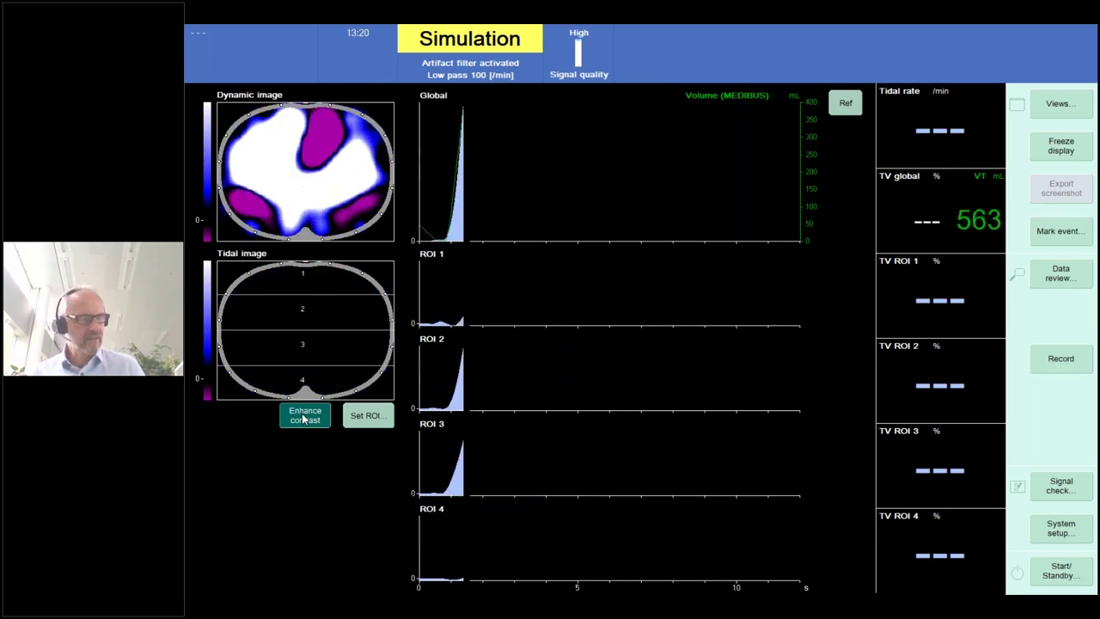
pyautogui.click(305, 418)
pyautogui.click(305, 419)
pyautogui.click(304, 418)
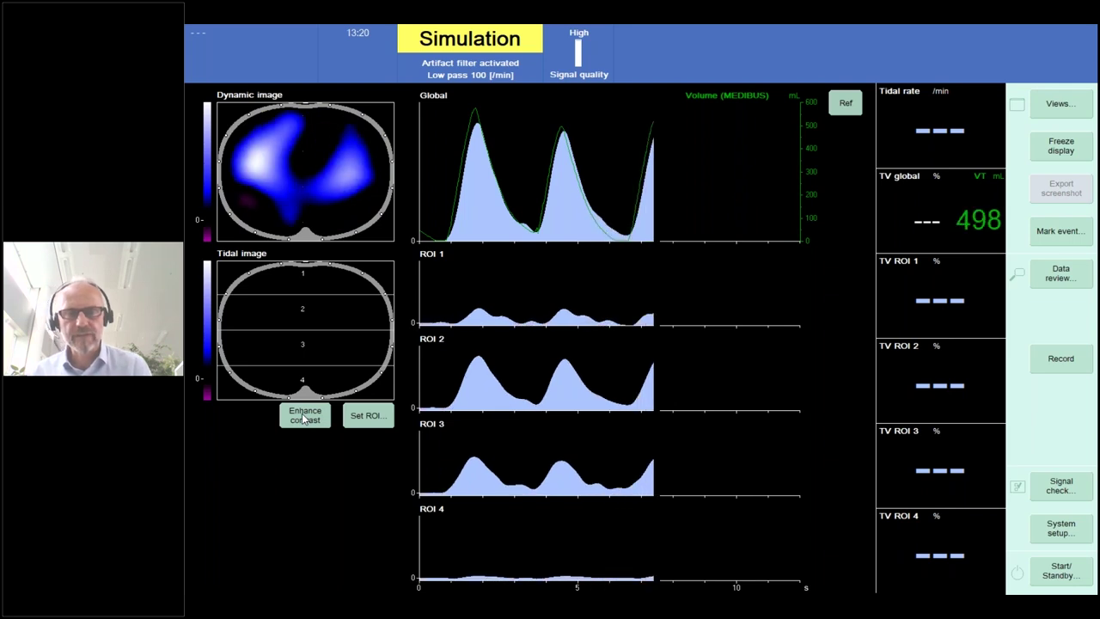
pyautogui.click(305, 419)
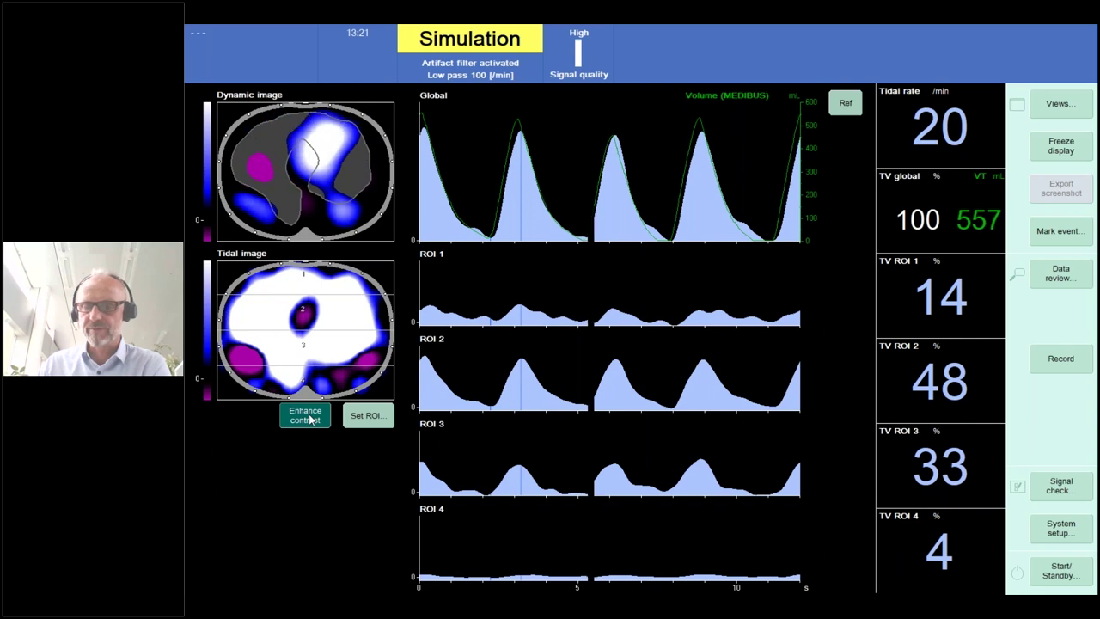
pyautogui.click(305, 415)
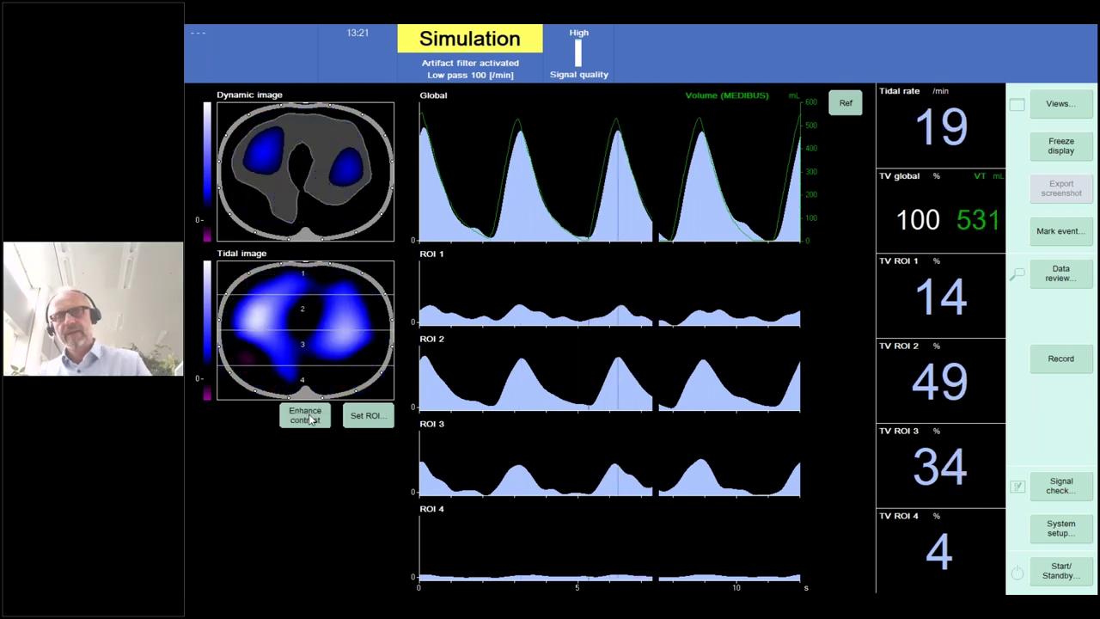
# Put the measurements in standby and choose R_Test_Resp as the simulation subfolder
pyautogui.click(1075, 578)
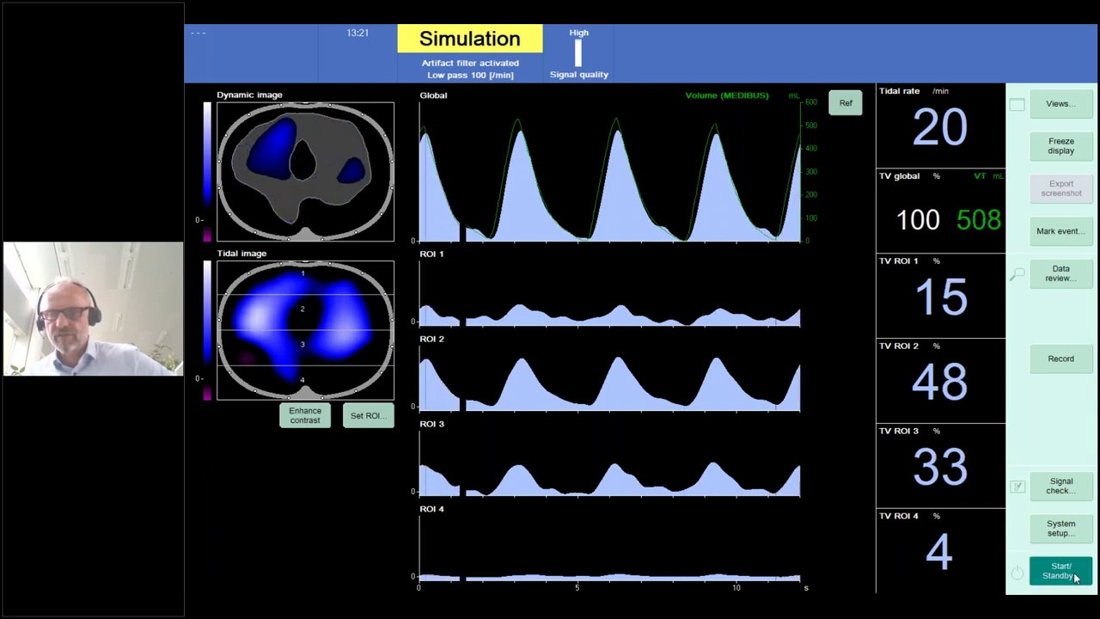
pyautogui.click(451, 191)
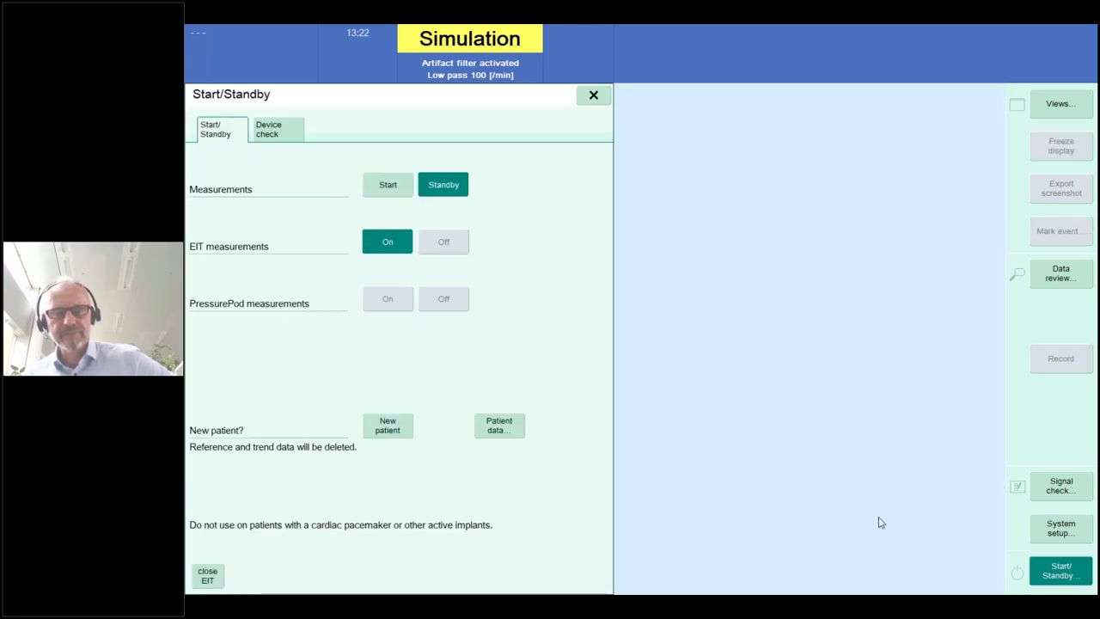
pyautogui.click(1064, 533)
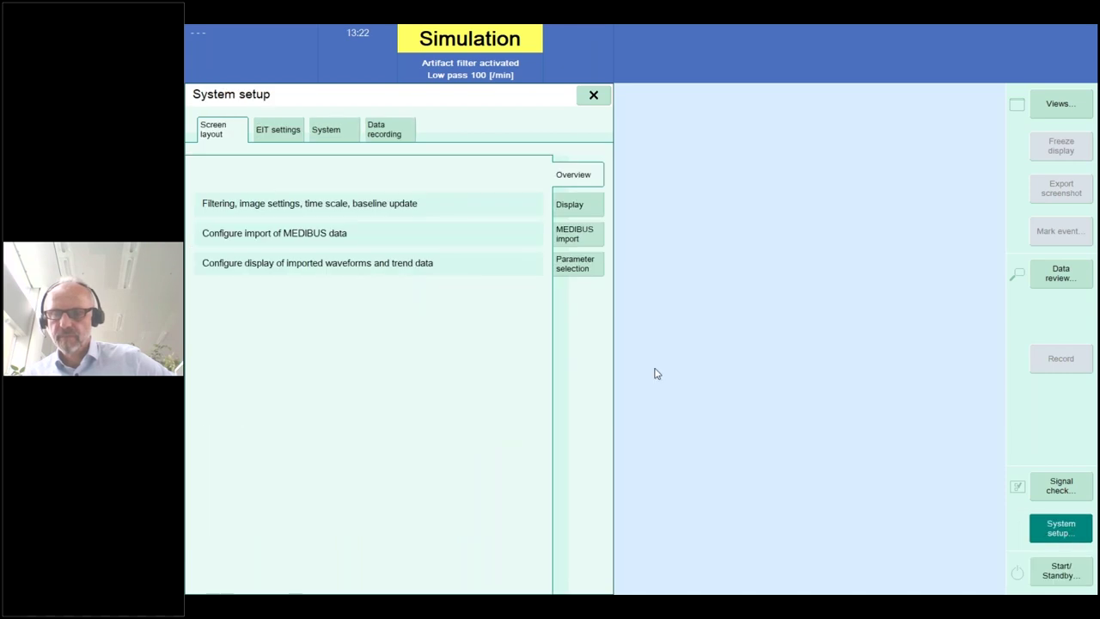
pyautogui.click(340, 139)
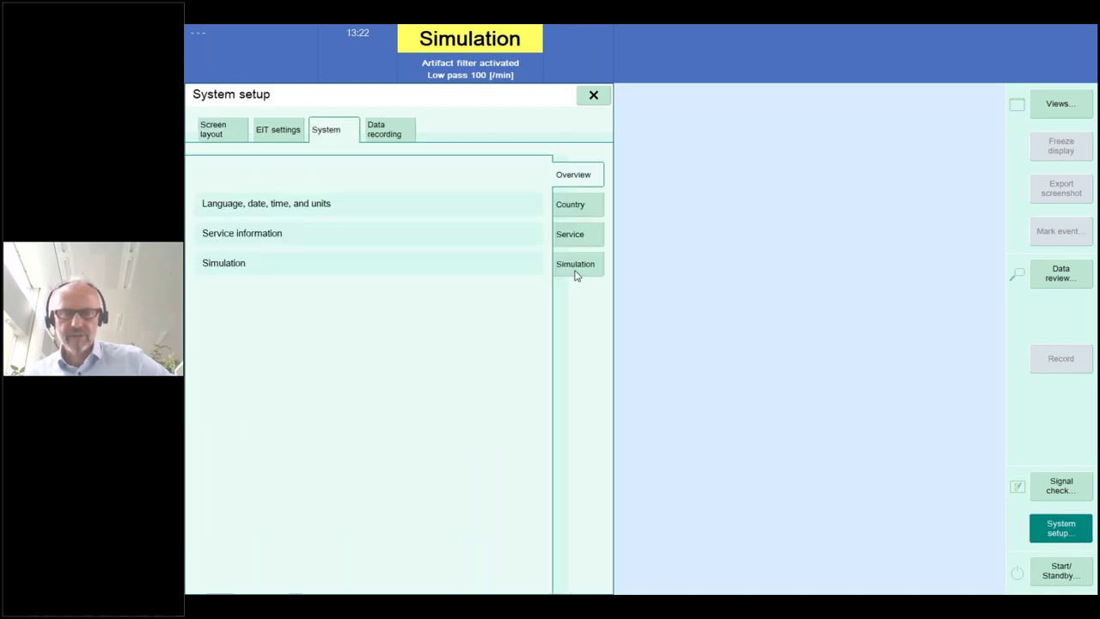
pyautogui.click(576, 271)
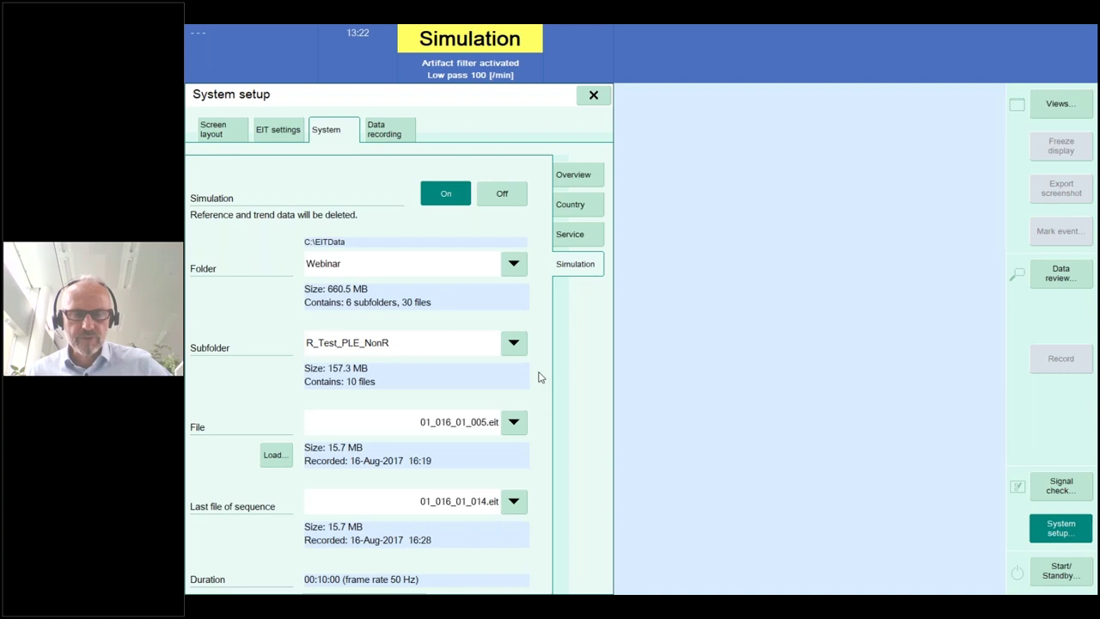
pyautogui.click(514, 344)
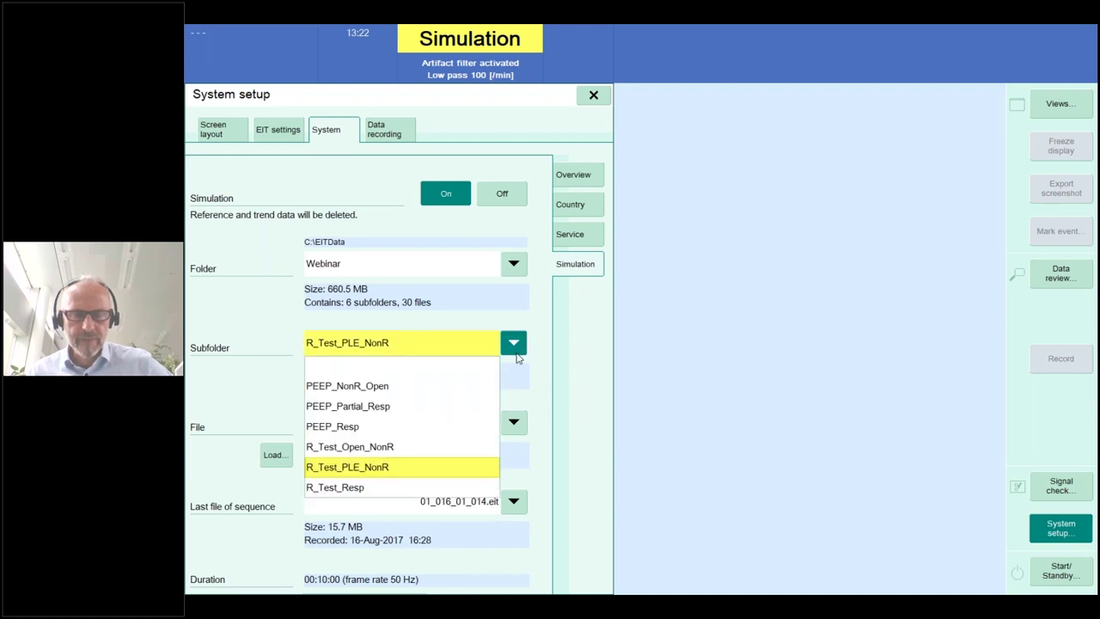
pyautogui.click(356, 489)
# Load the simulation sequence starting with file 01_023_01_005.eit and ending with 01_023_01_011.eit
pyautogui.click(514, 425)
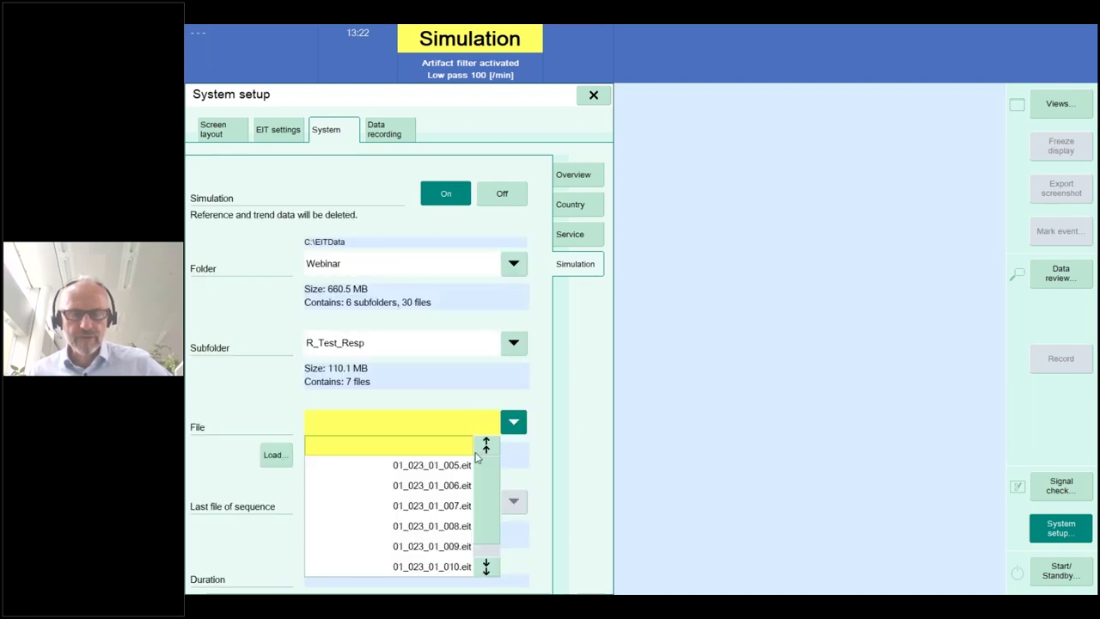
pyautogui.click(456, 470)
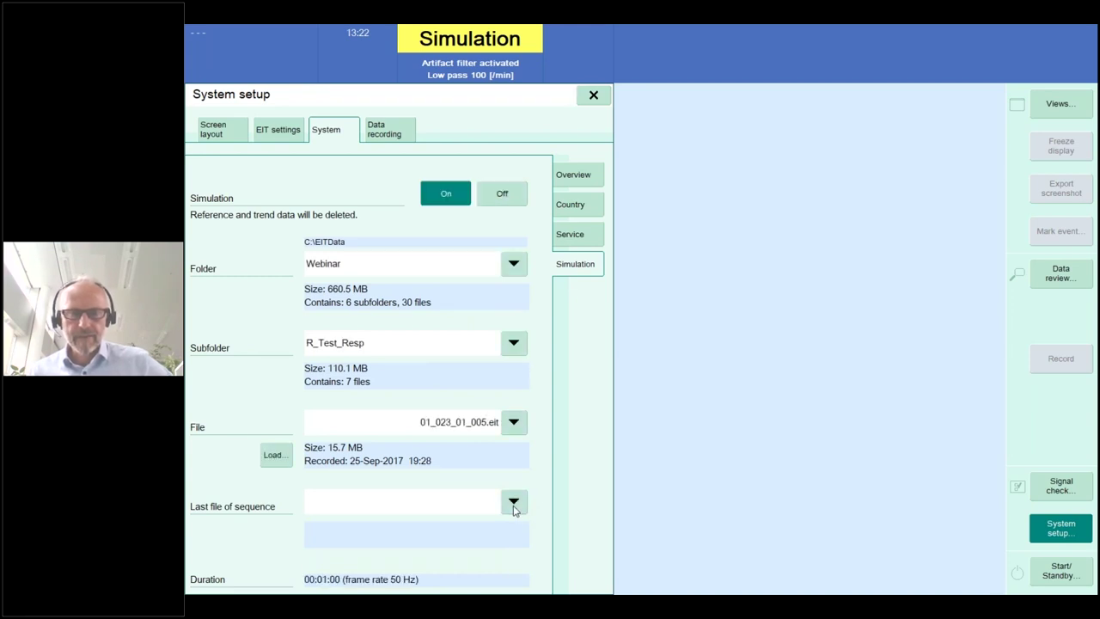
pyautogui.click(514, 504)
pyautogui.click(486, 565)
pyautogui.click(486, 564)
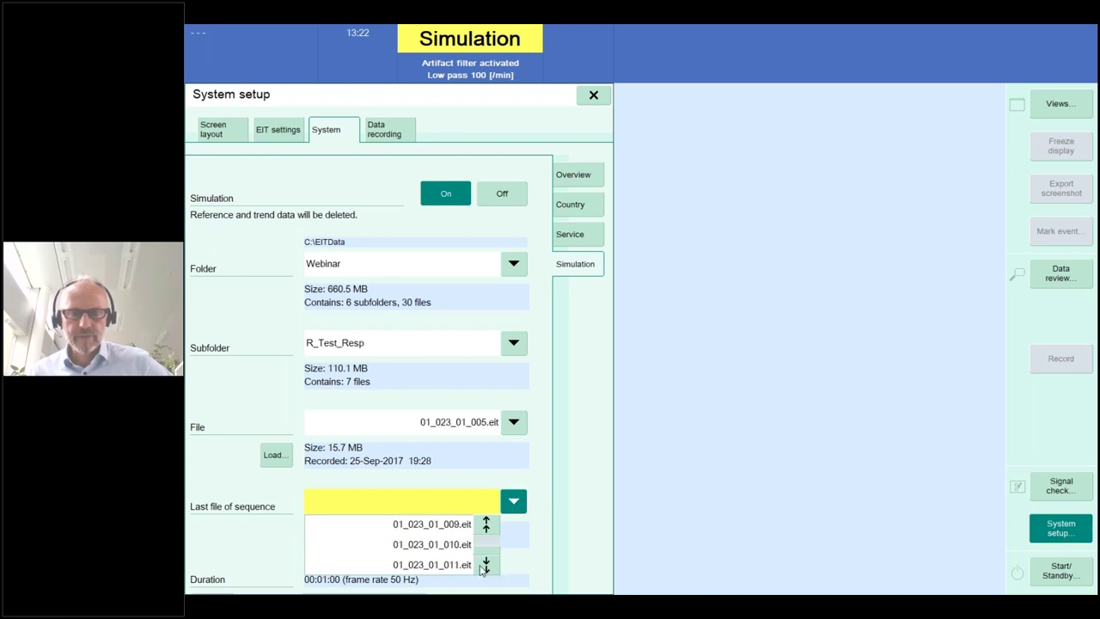
pyautogui.click(447, 565)
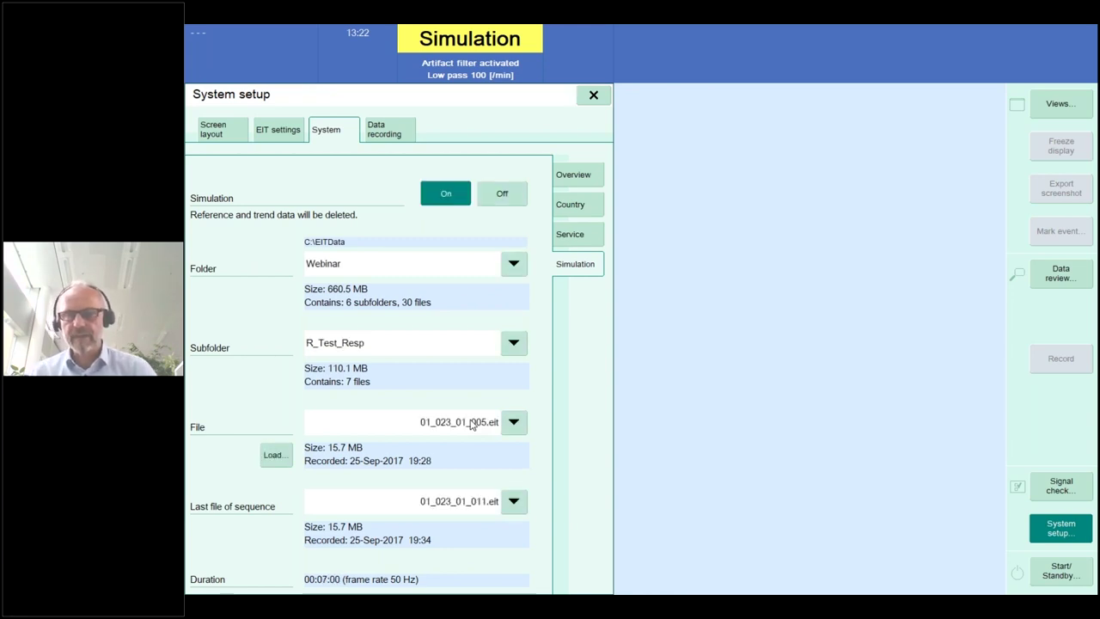
# Show the End-insp. trend view and compare cursor Ref at 13:16:19 with cursor C at 13:17:15 and at 13:19:30
pyautogui.click(1076, 107)
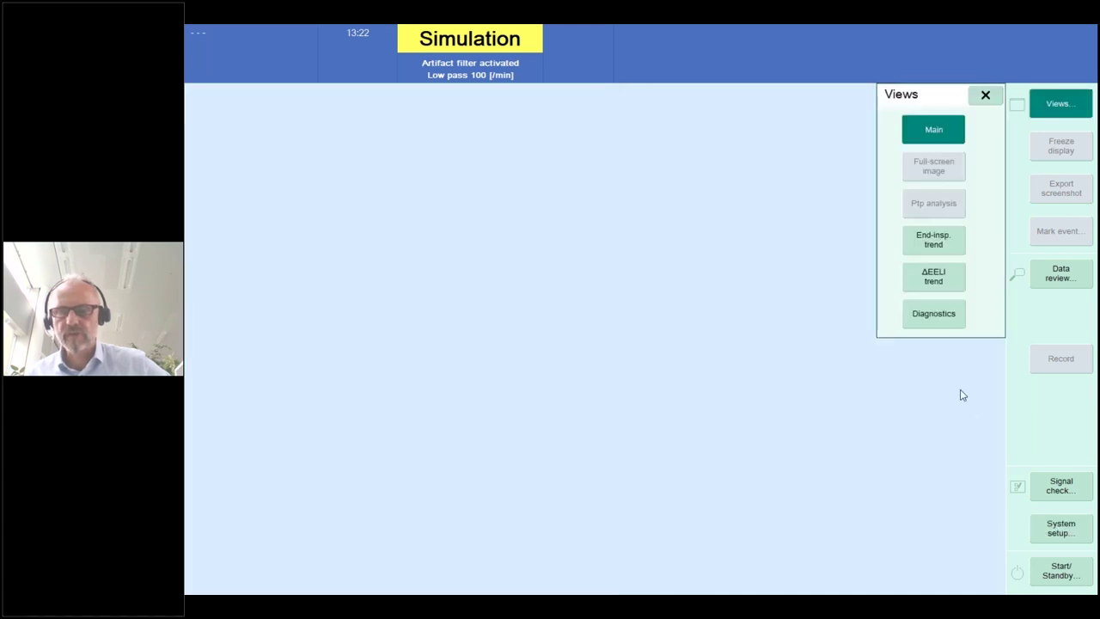
pyautogui.click(945, 245)
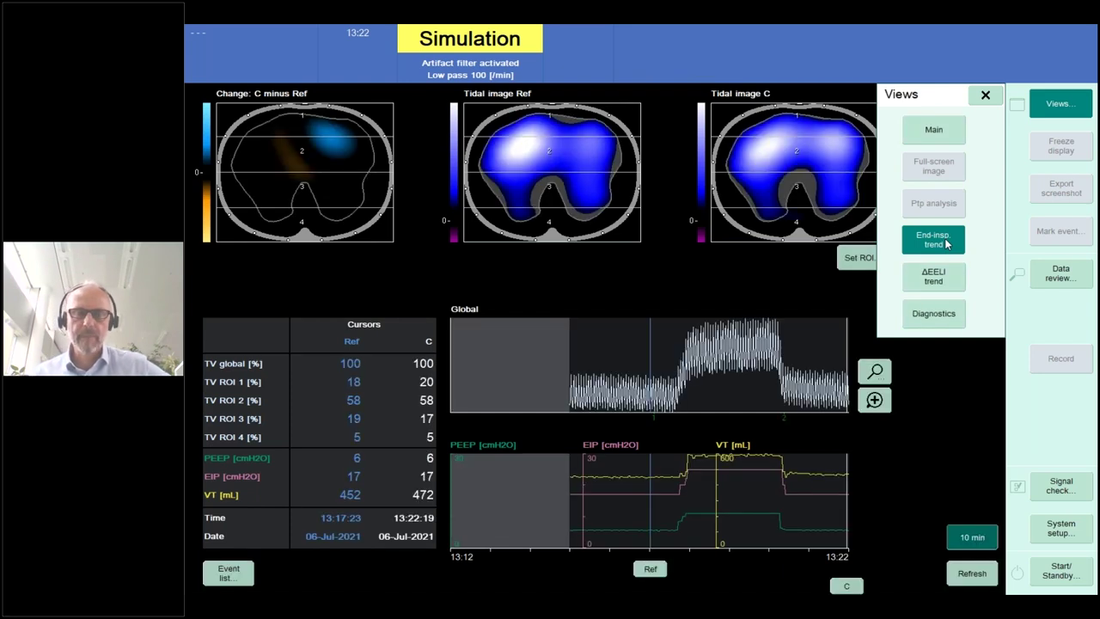
pyautogui.click(985, 97)
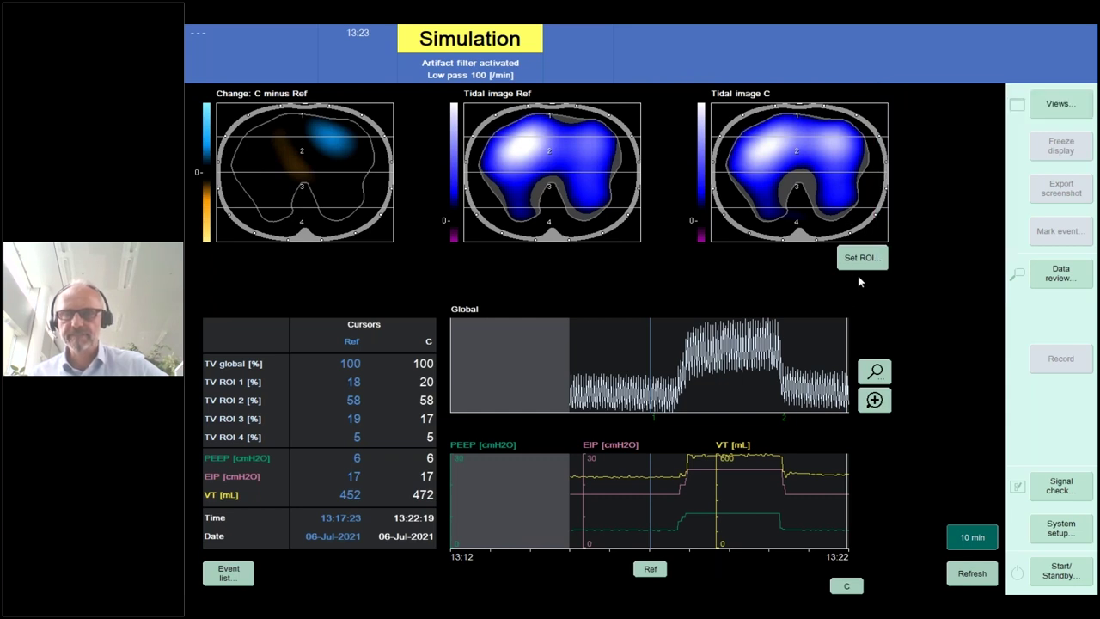
pyautogui.moveTo(651, 574); pyautogui.dragTo(608, 577)
pyautogui.moveTo(846, 587); pyautogui.dragTo(646, 573)
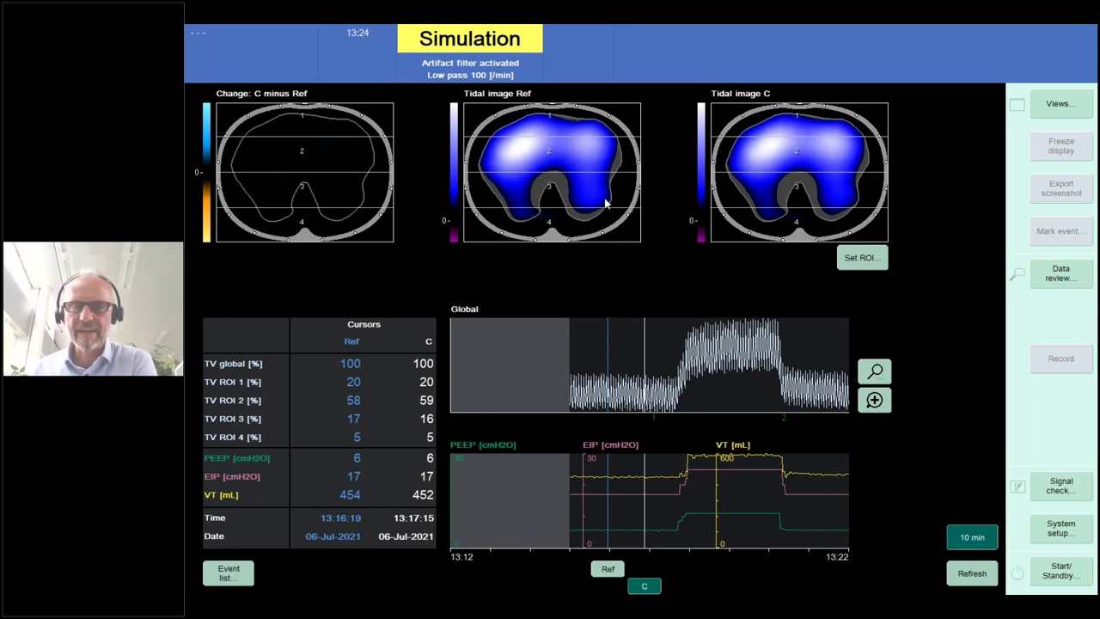
pyautogui.moveTo(645, 589); pyautogui.dragTo(736, 578)
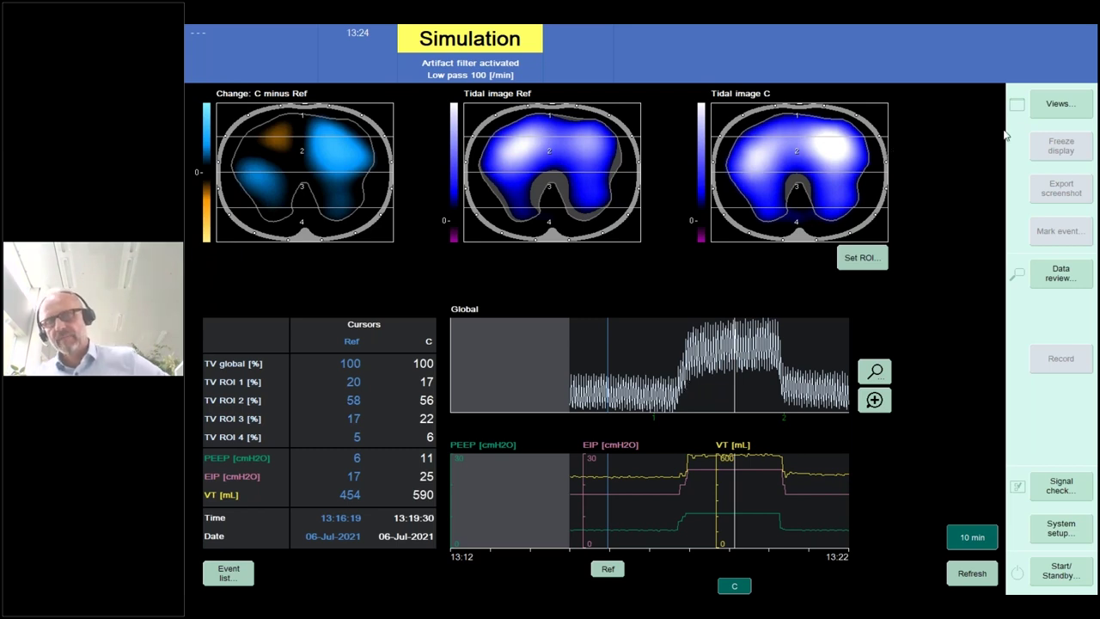
# Switch to the Diagnostics view and add three analysis sections to the responder recording's global waveform
pyautogui.click(1057, 105)
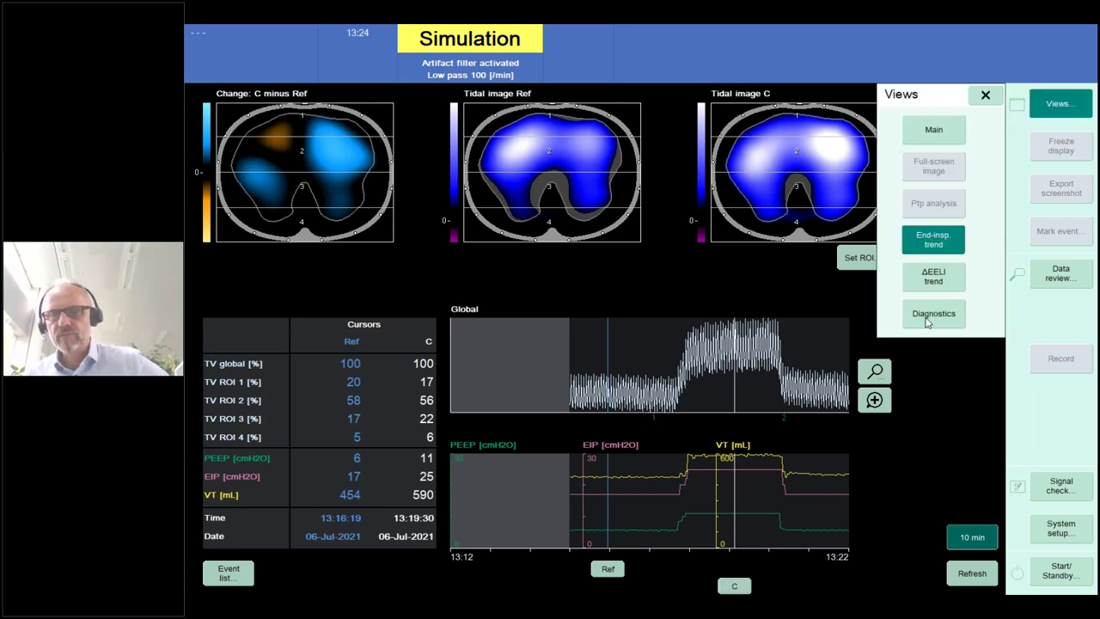
pyautogui.click(929, 316)
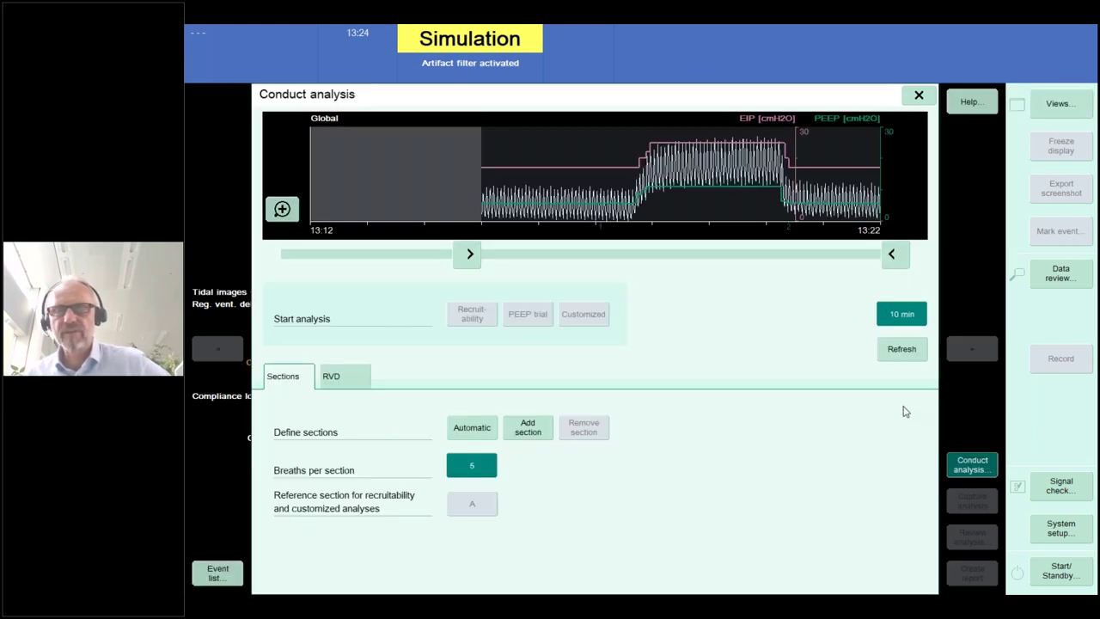
pyautogui.click(528, 430)
pyautogui.click(530, 435)
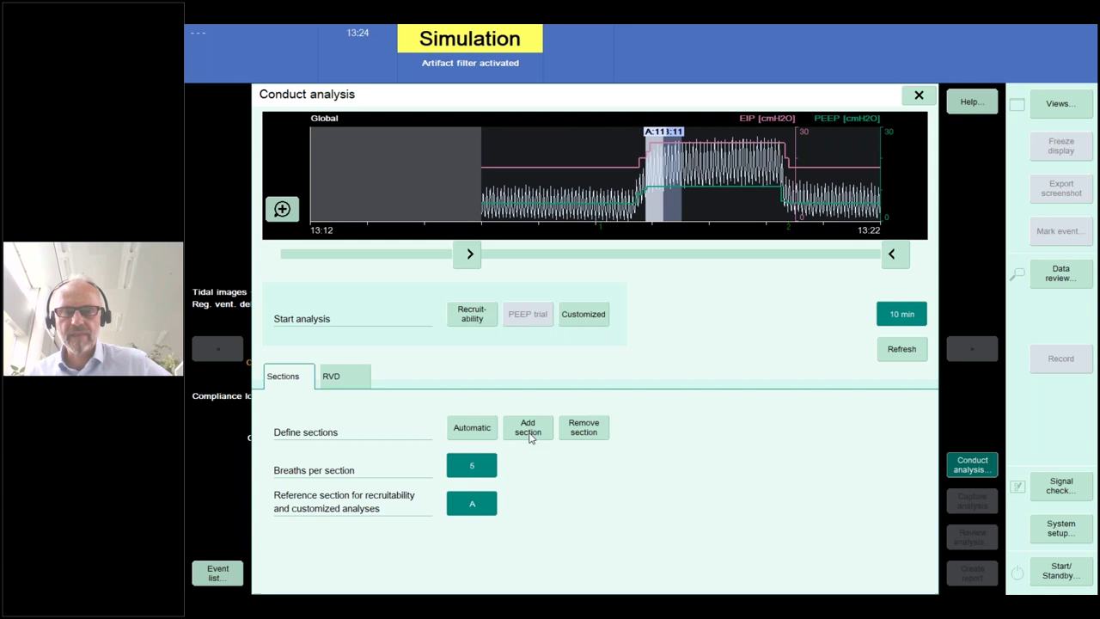
pyautogui.click(530, 435)
# Place section A on the PEEP 6 baseline, B on the PEEP 11 plateau and C on the final PEEP 6 phase, and run the Recruitability analysis
pyautogui.moveTo(699, 209); pyautogui.dragTo(827, 206)
pyautogui.moveTo(657, 215); pyautogui.dragTo(570, 218)
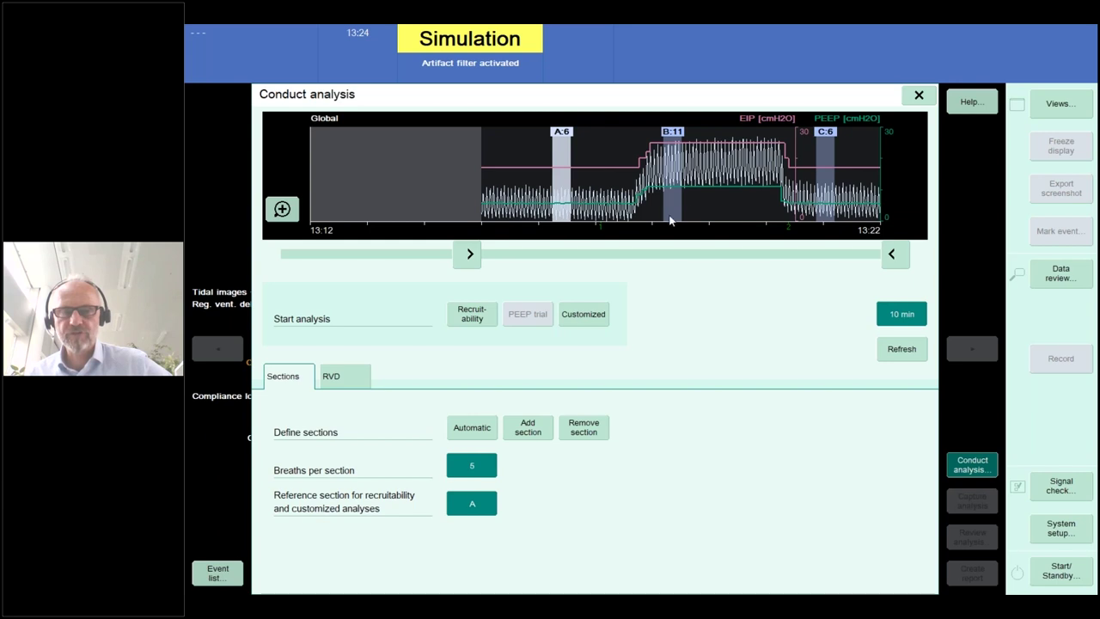
pyautogui.moveTo(671, 221); pyautogui.dragTo(740, 217)
pyautogui.click(471, 312)
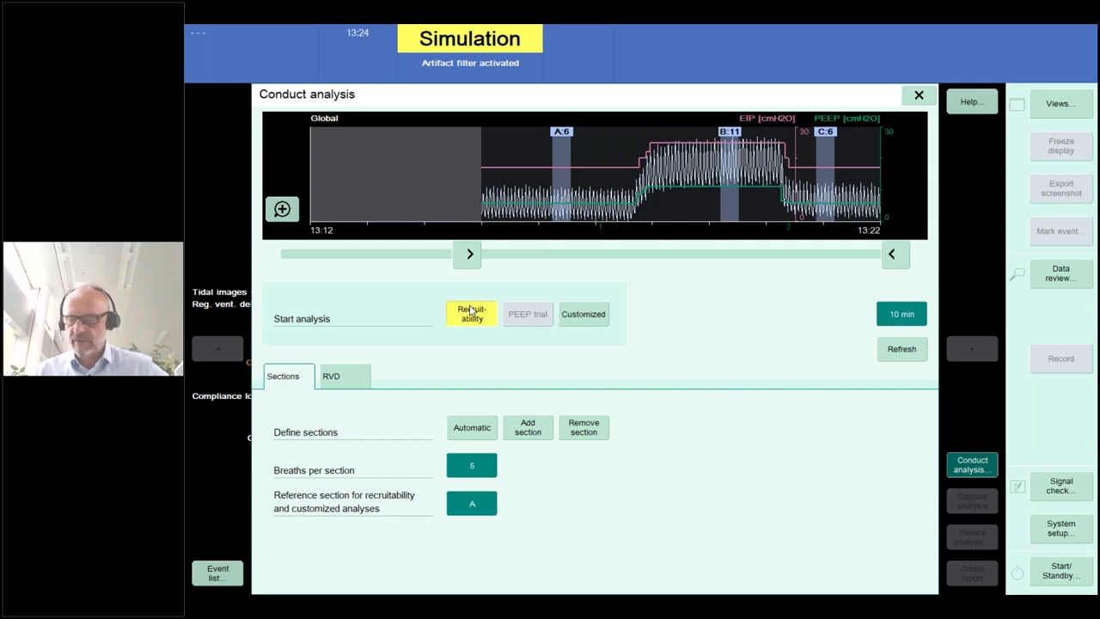
pyautogui.click(471, 312)
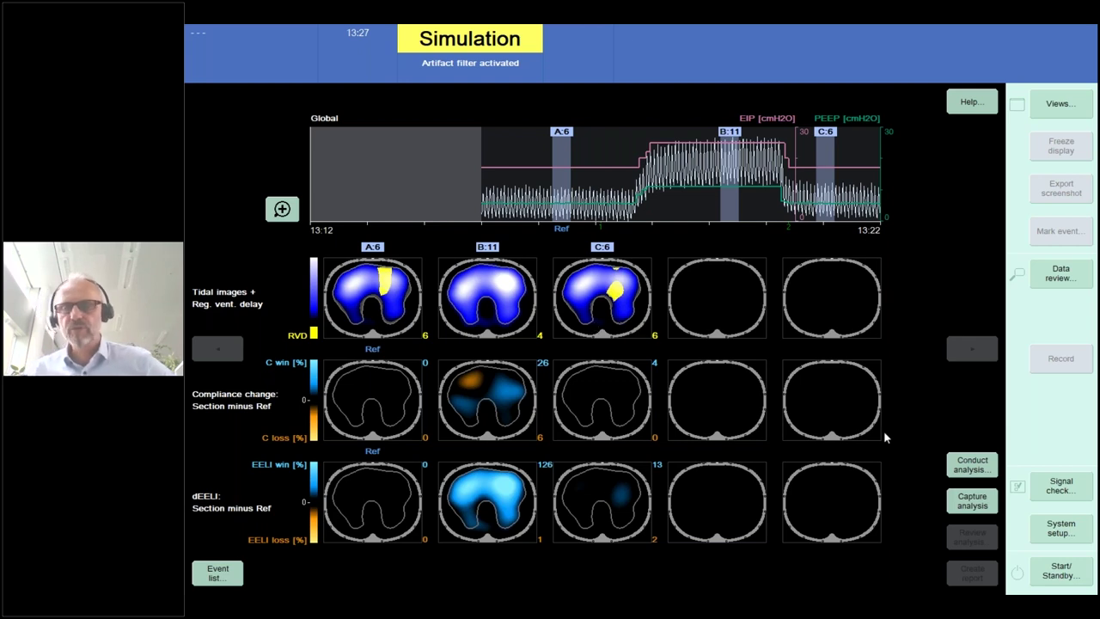
# Load the simulation file 08_Non-responder_to_PEEP_trial.eit from the PEEP_NonR_Open subfolder
pyautogui.click(1051, 534)
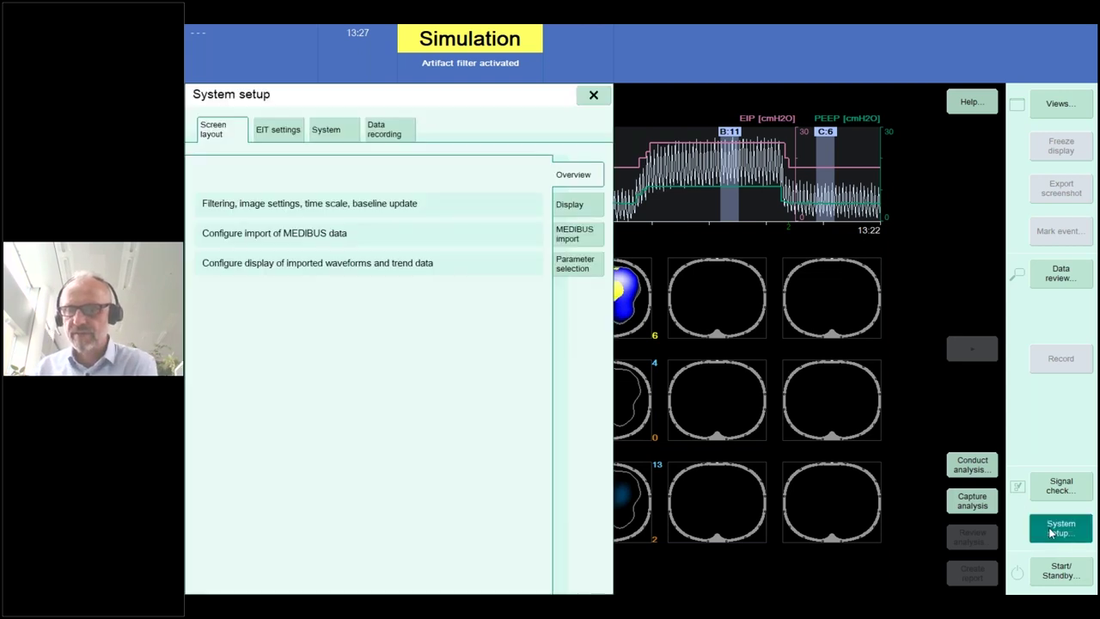
pyautogui.click(328, 131)
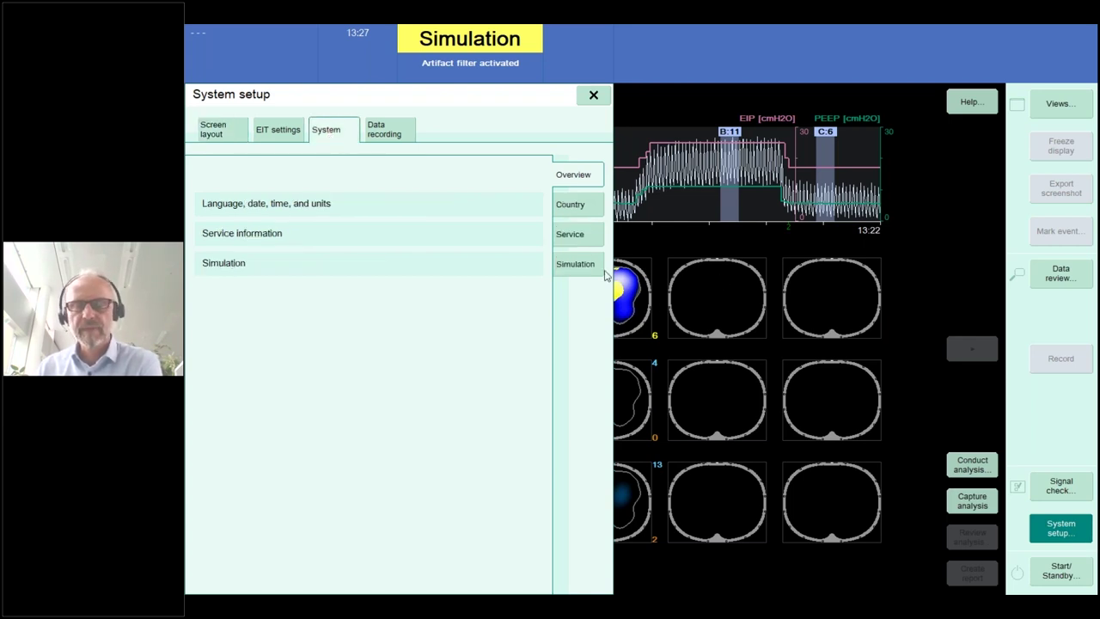
pyautogui.click(593, 270)
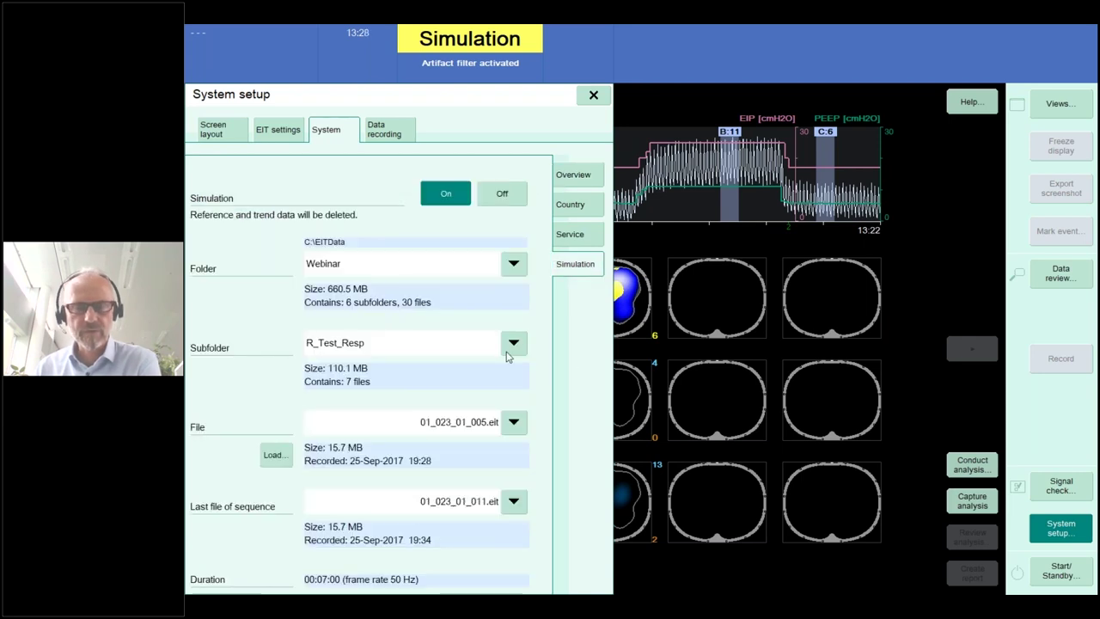
pyautogui.click(515, 345)
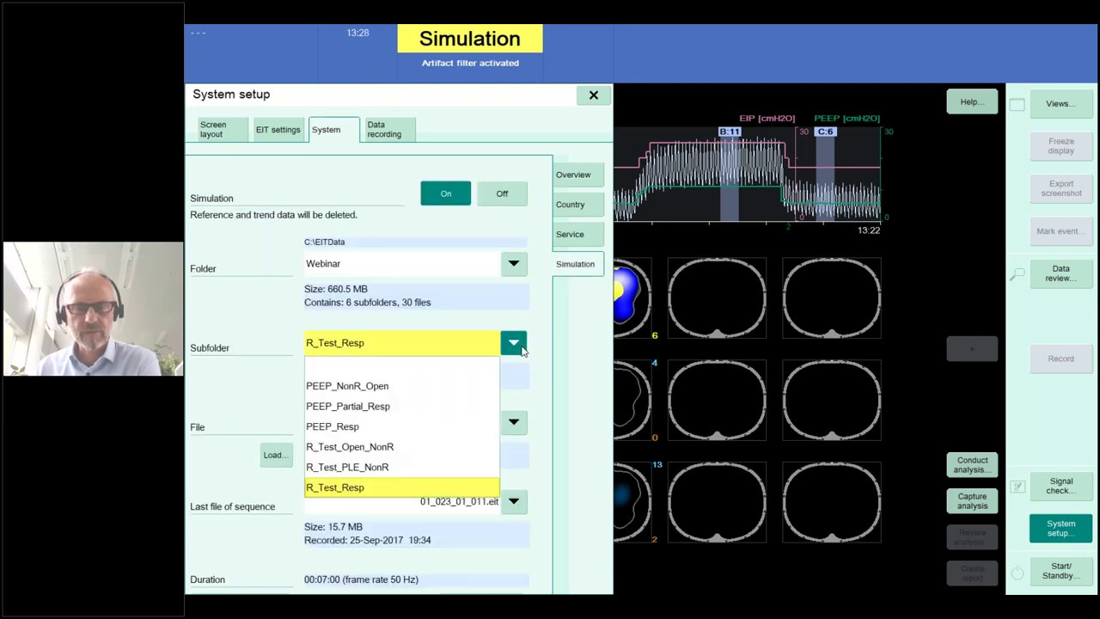
pyautogui.click(375, 389)
pyautogui.click(515, 422)
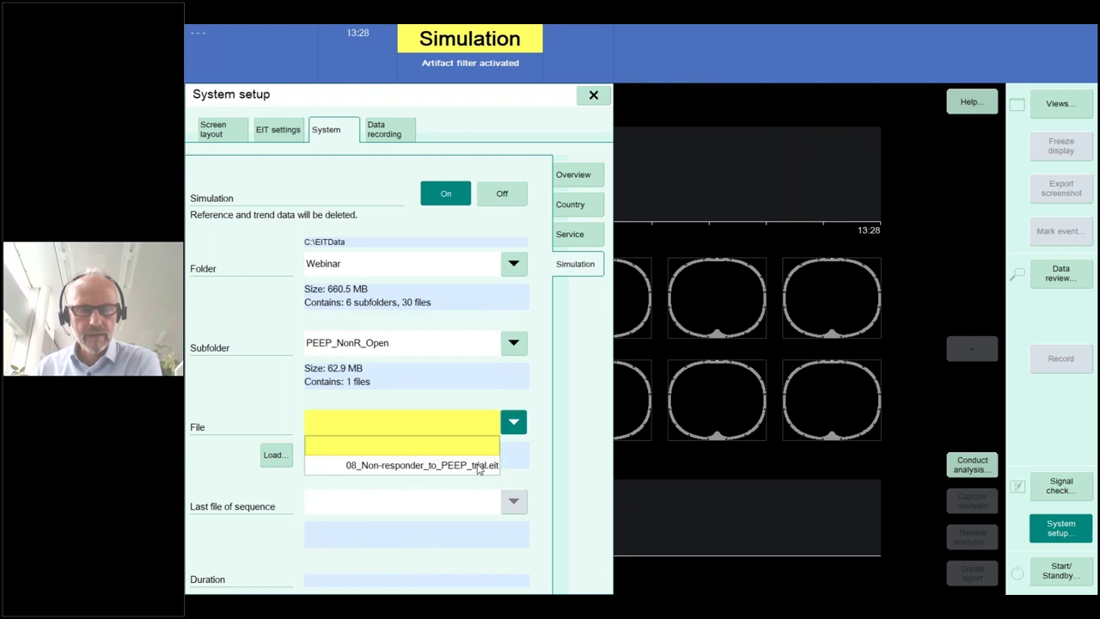
pyautogui.click(478, 464)
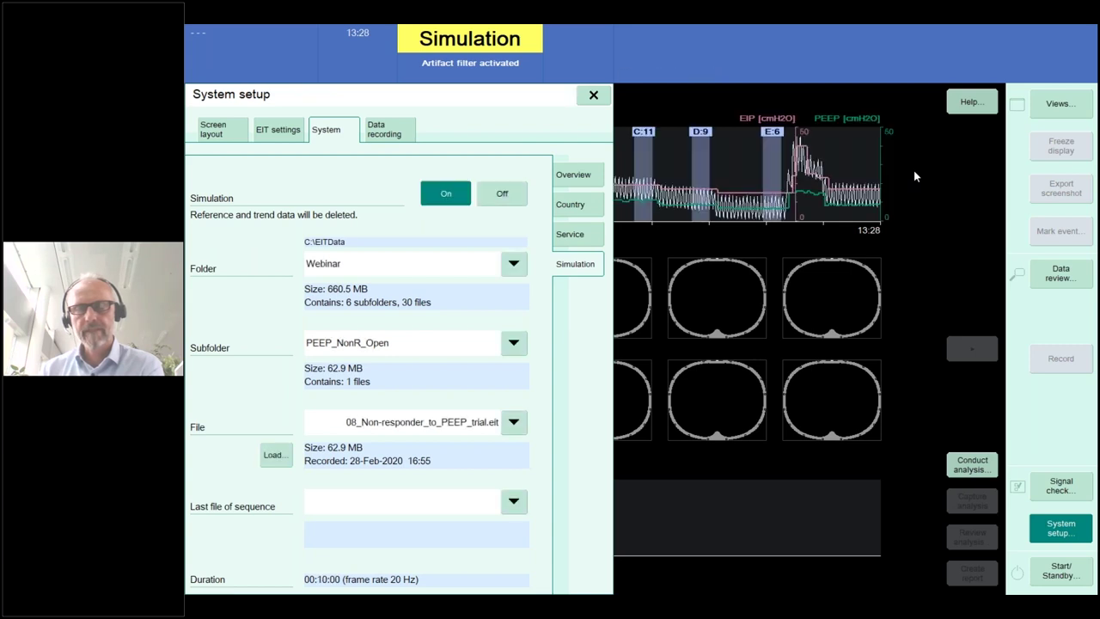
# Close the system setup and run the PEEP trial analysis on sections A to E of the decremental PEEP recording
pyautogui.click(594, 96)
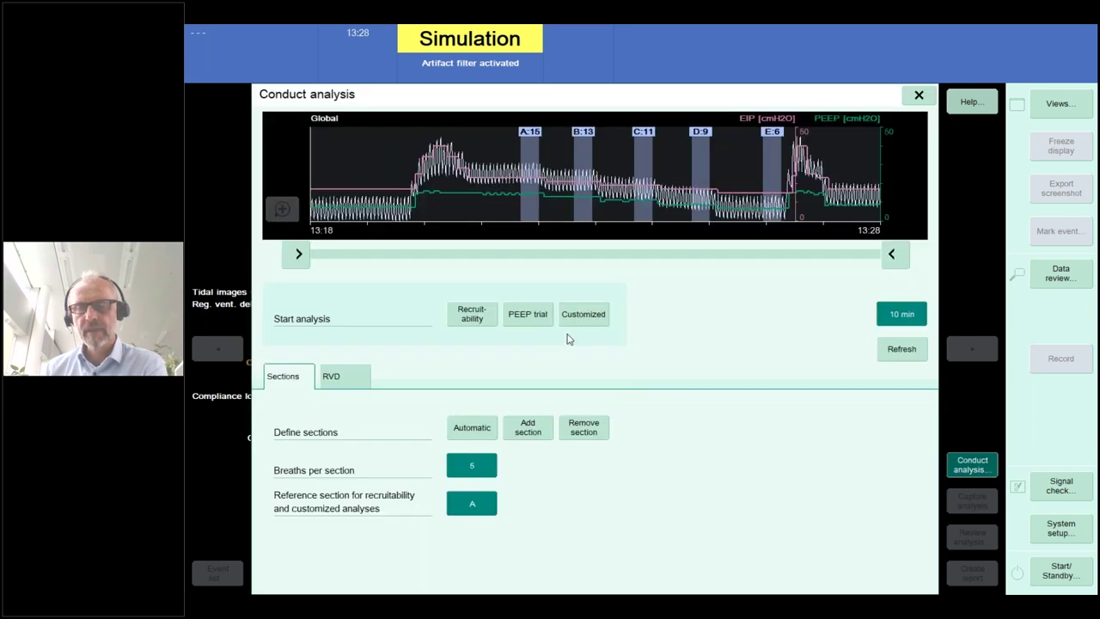
pyautogui.click(538, 315)
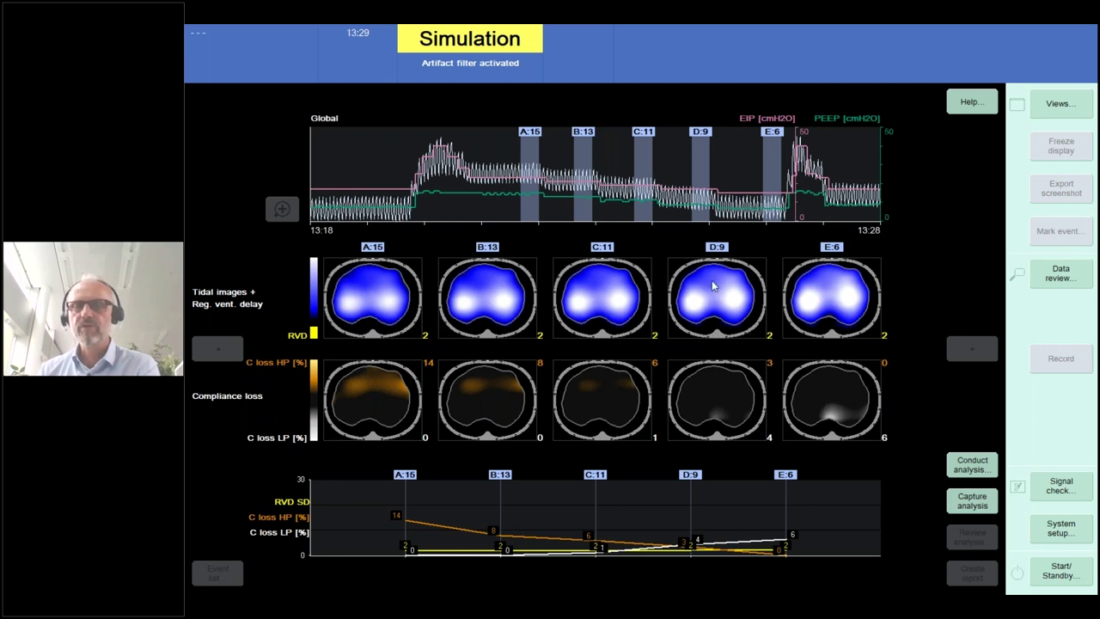
# Inspect the regional ventilation delay curves at several lung regions in section C's RVD analysis, including the delay-map areas on one side of the lung
pyautogui.doubleClick(622, 303)
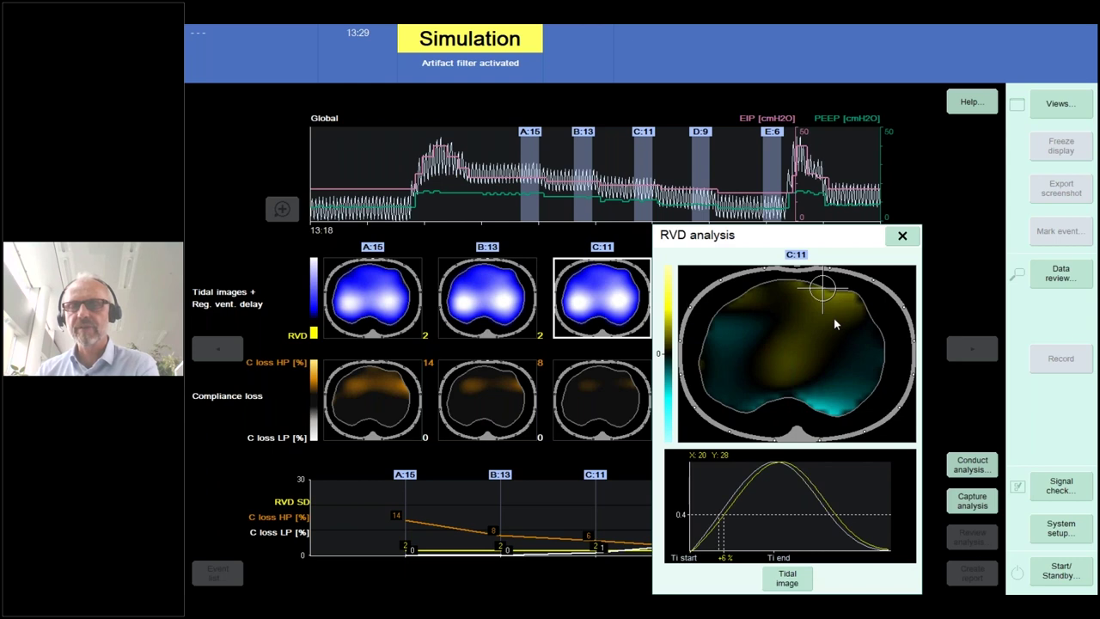
pyautogui.moveTo(843, 342); pyautogui.dragTo(741, 331)
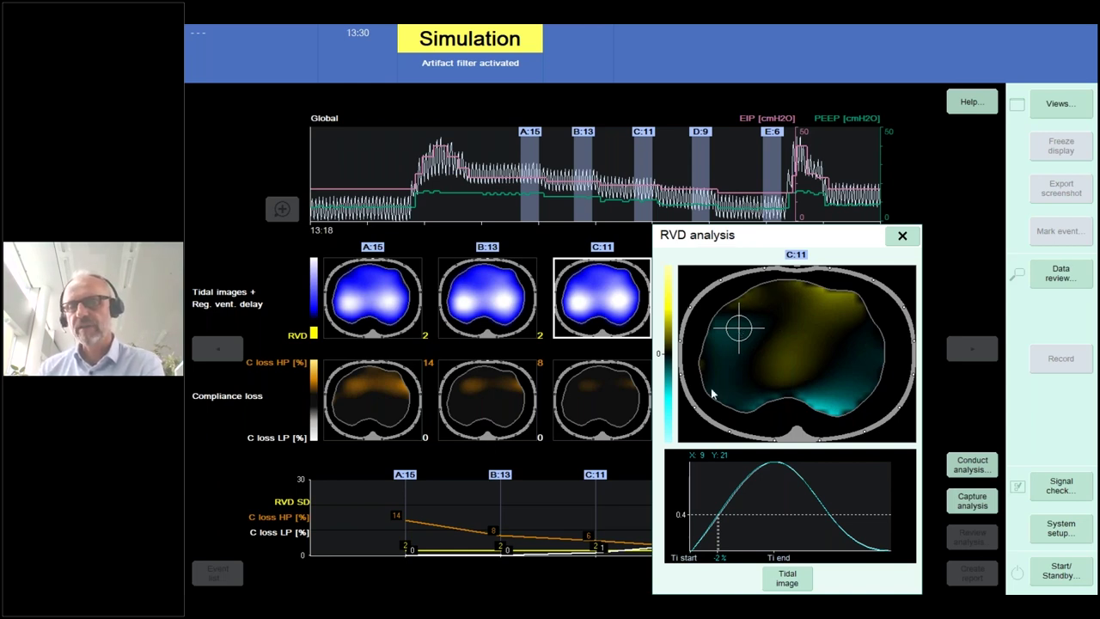
pyautogui.moveTo(716, 397); pyautogui.dragTo(735, 382)
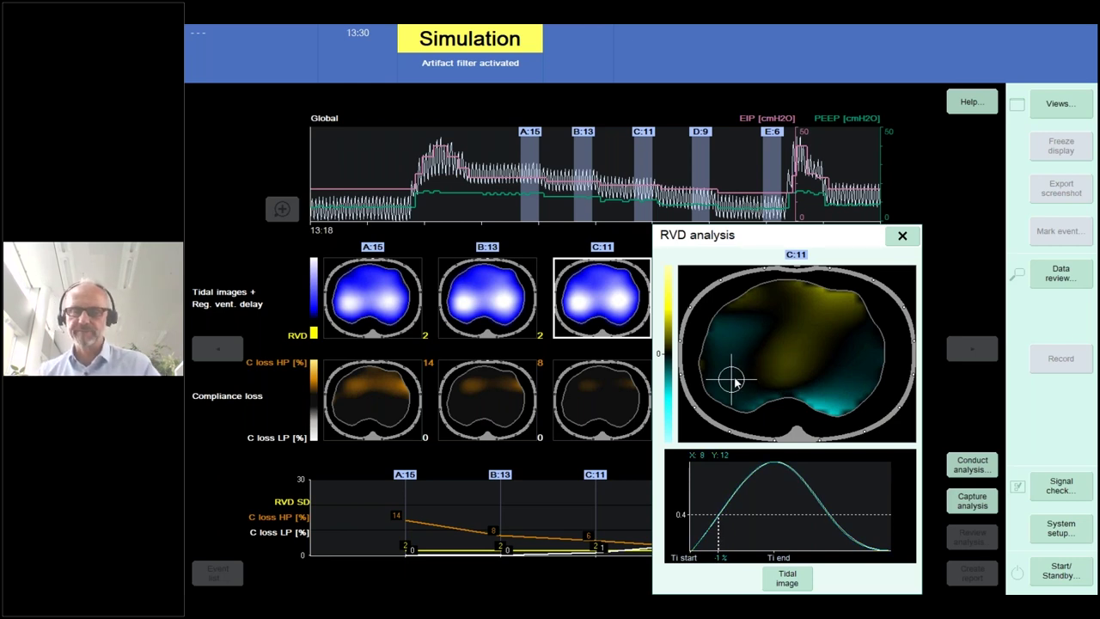
pyautogui.moveTo(735, 383); pyautogui.dragTo(733, 340)
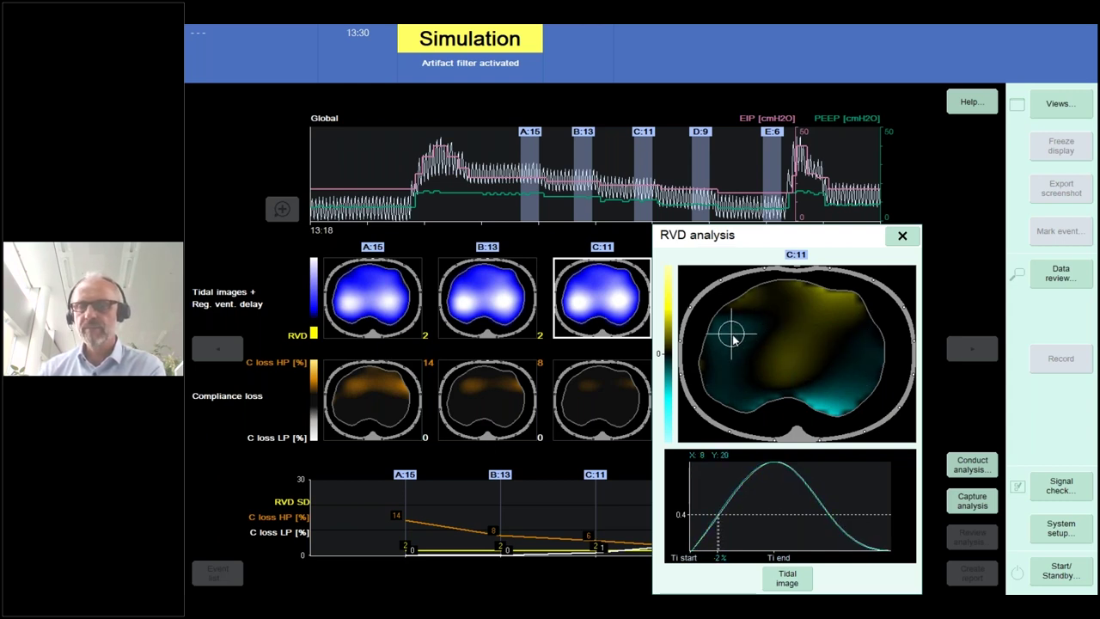
pyautogui.click(902, 237)
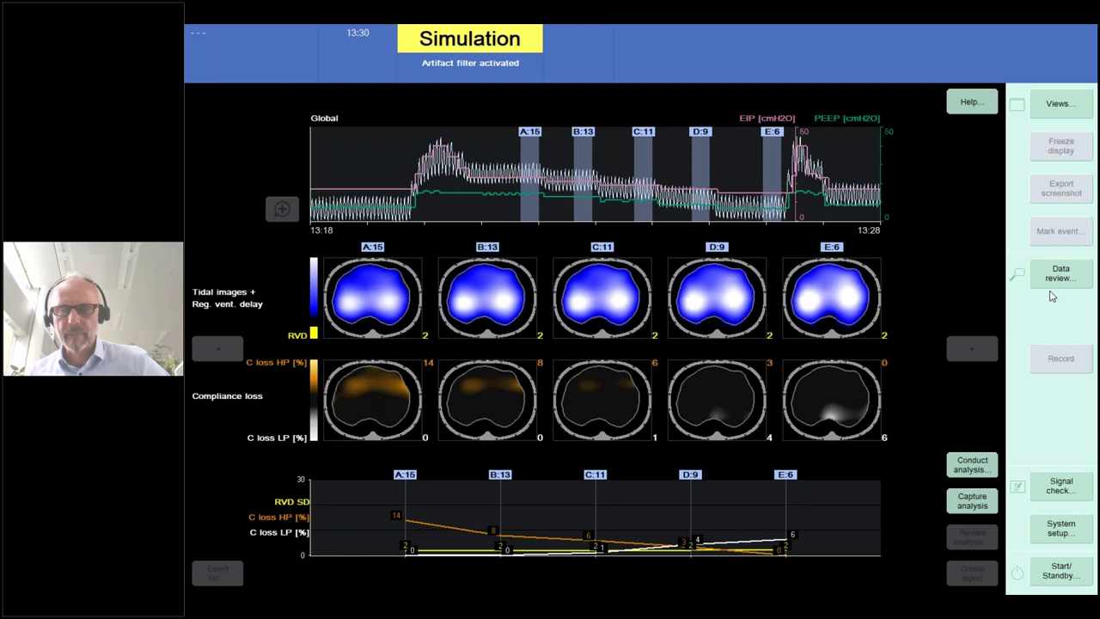
# Open the simulation settings in the system setup and select the PEEP_Partial_Resp subfolder
pyautogui.click(1066, 529)
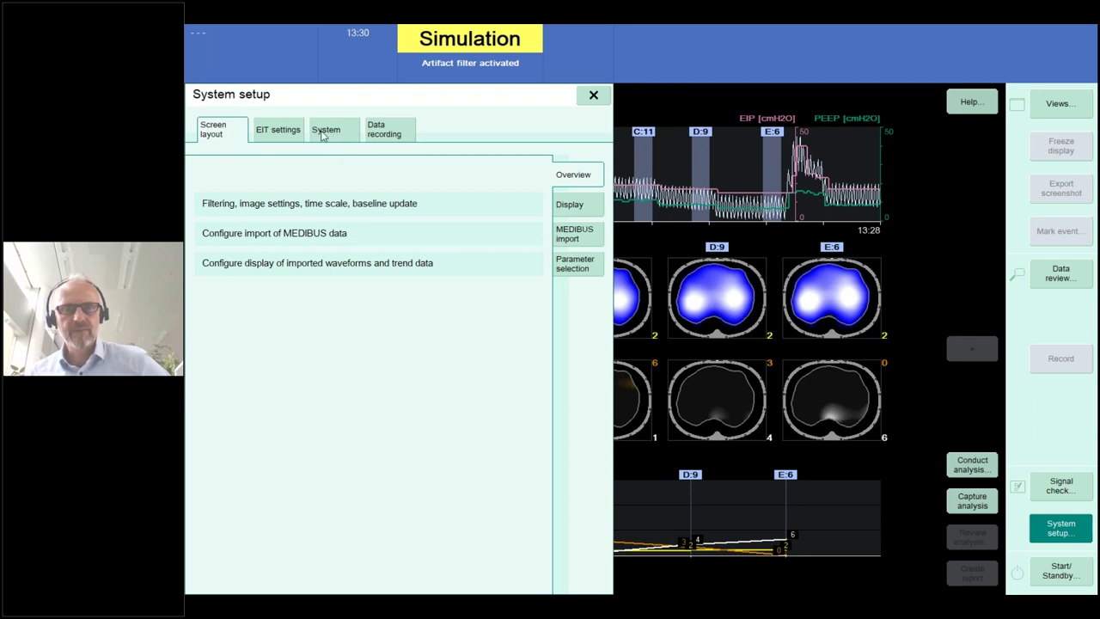
pyautogui.click(323, 135)
pyautogui.click(578, 267)
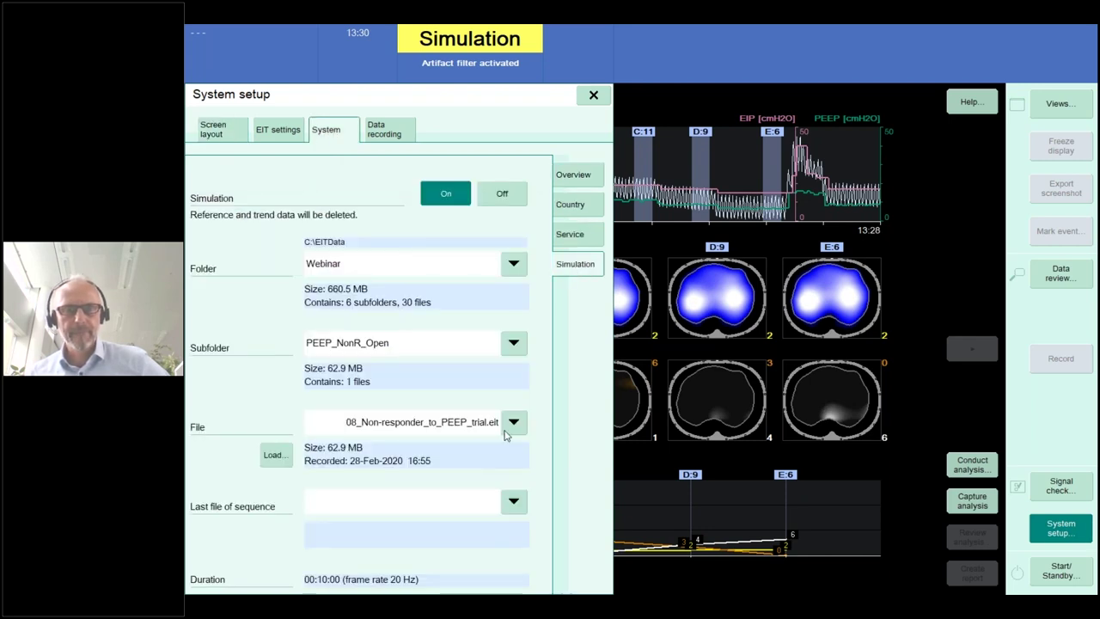
pyautogui.click(516, 425)
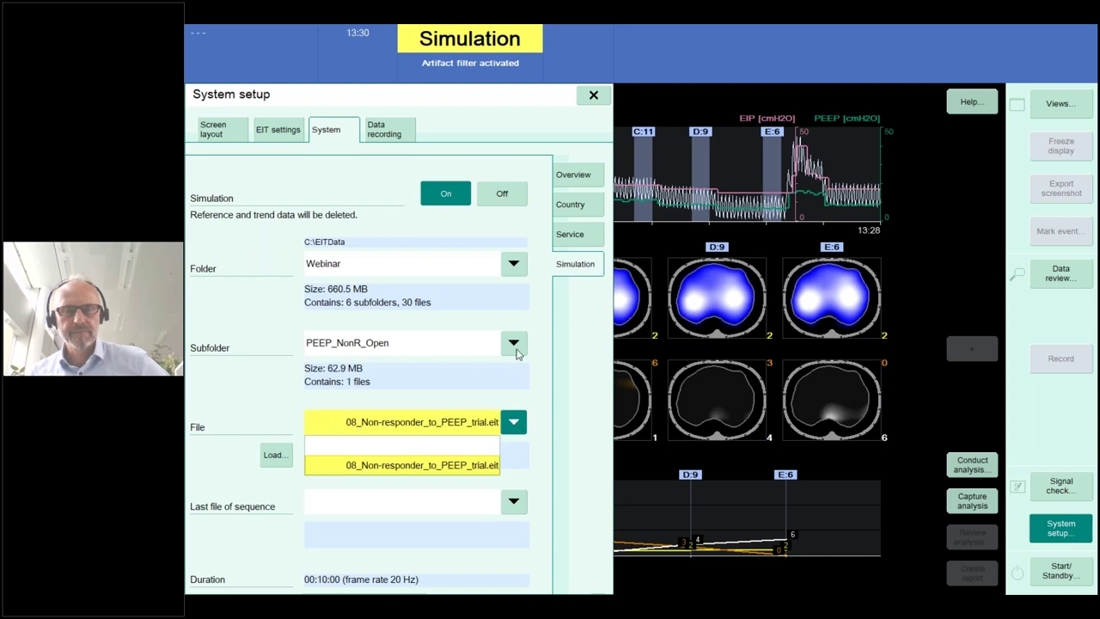
pyautogui.click(516, 351)
pyautogui.click(380, 405)
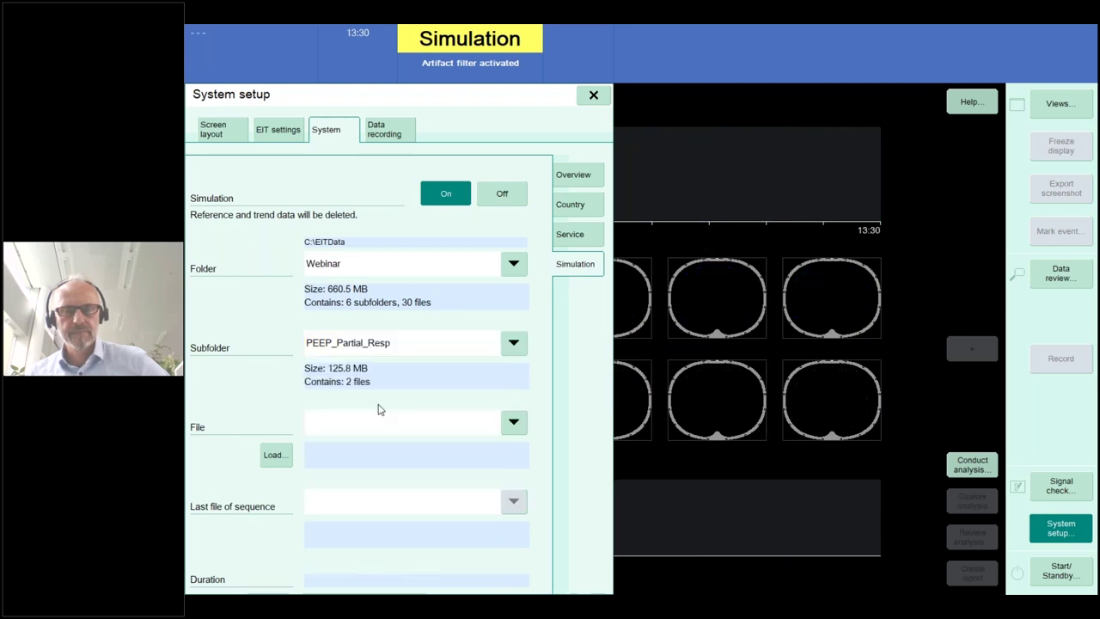
# Load the simulation file 2PartialResponder_01.eit with 2PartialResponder_02.eit as the last file of the sequence
pyautogui.click(514, 422)
pyautogui.click(450, 469)
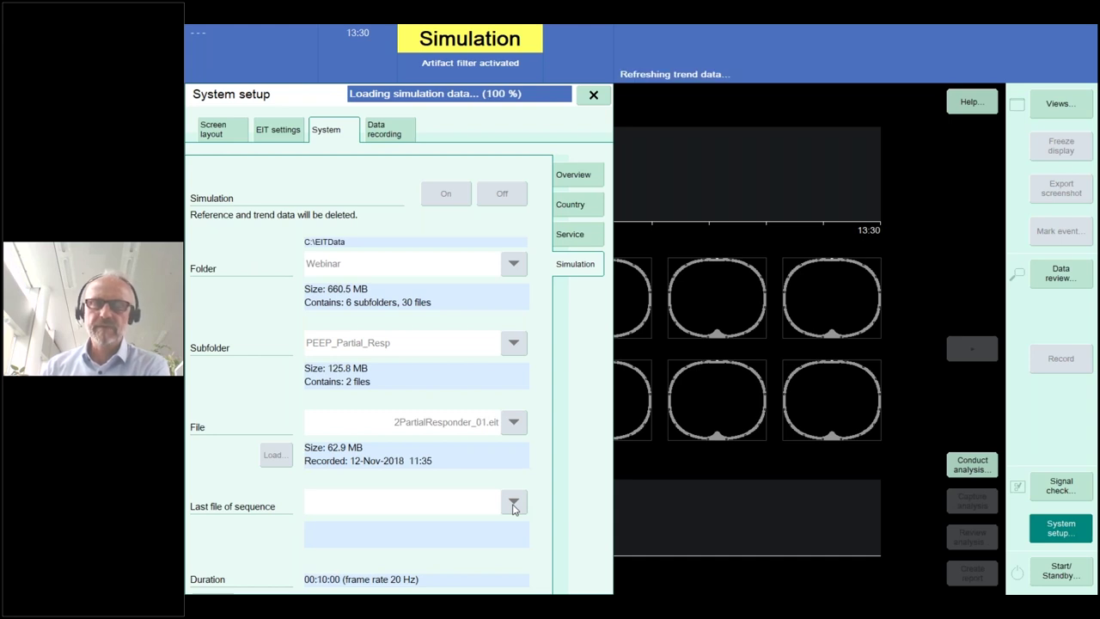
pyautogui.click(513, 504)
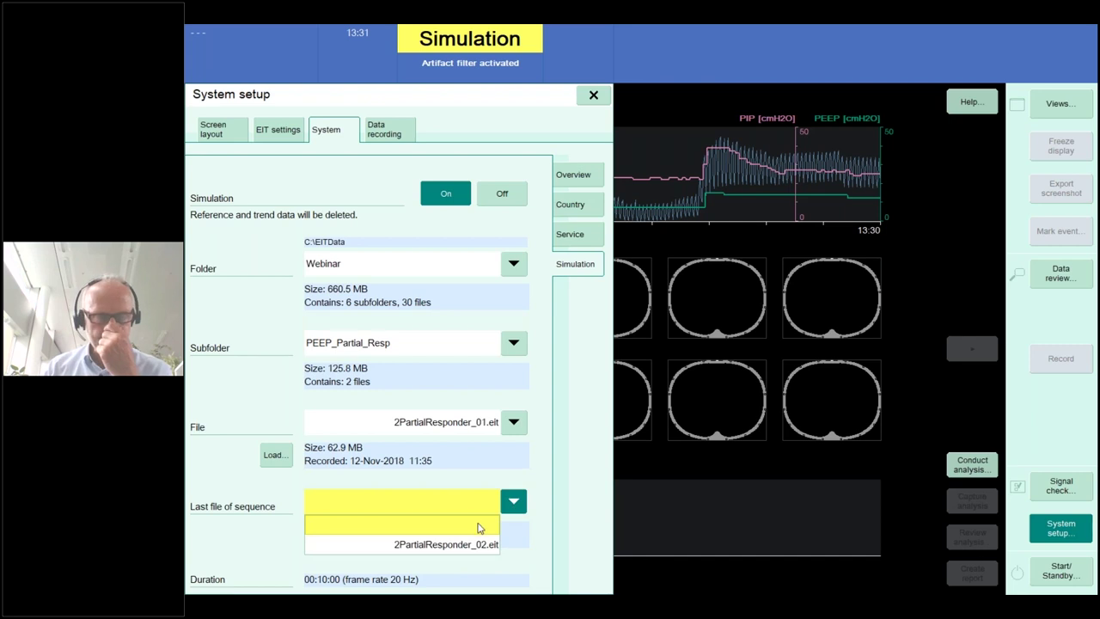
pyautogui.click(471, 549)
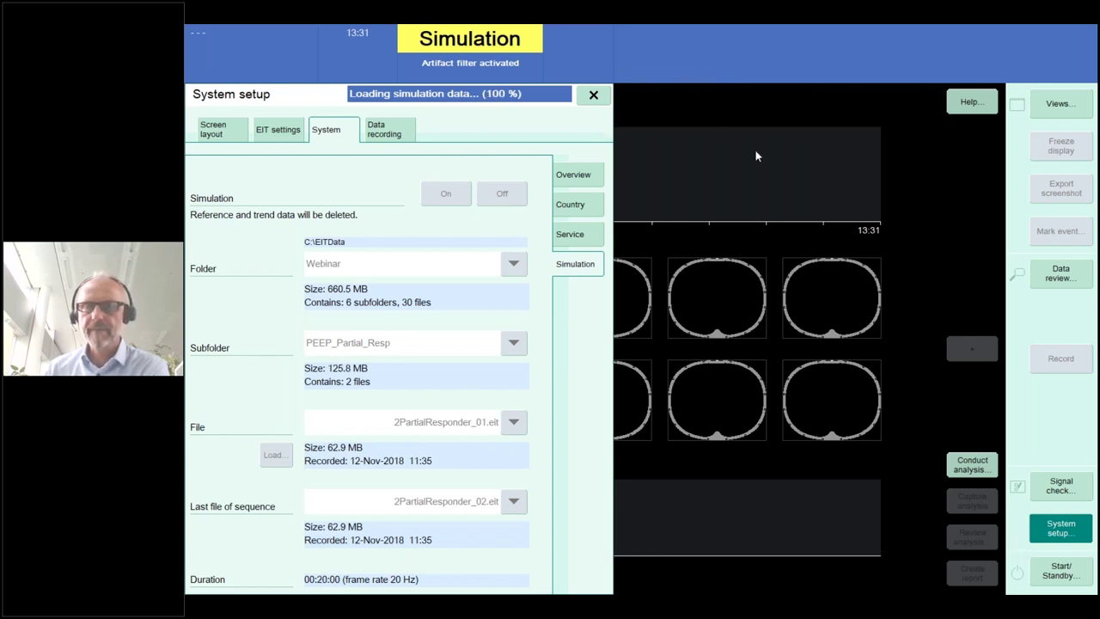
# Close the system setup, set the analysis time range to 20 min and start the PEEP trial analysis on sections A to E
pyautogui.click(593, 95)
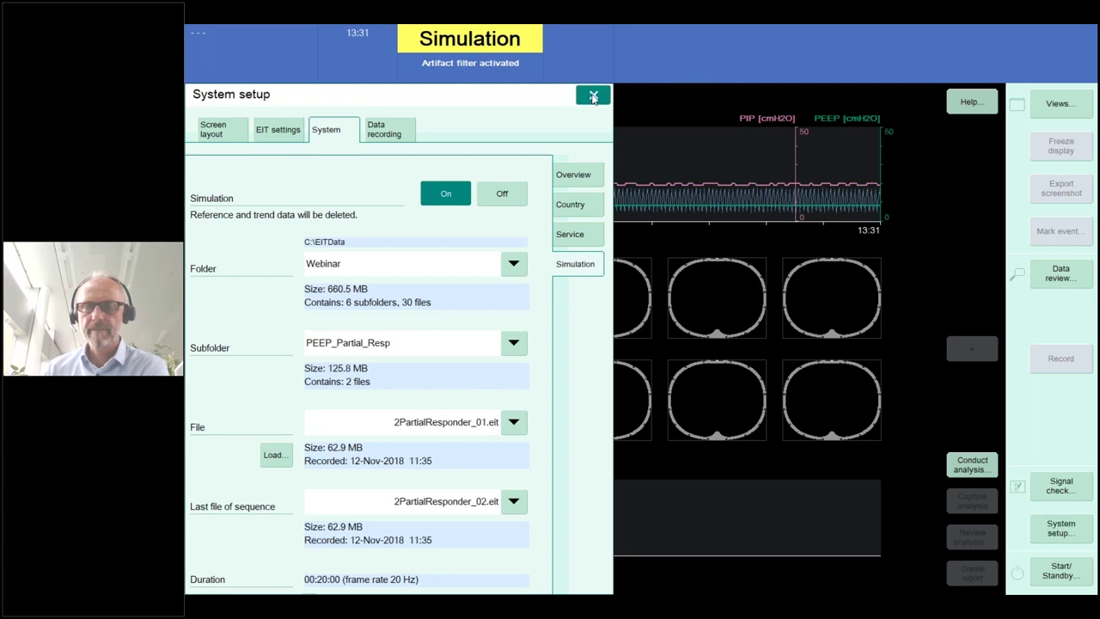
pyautogui.click(970, 467)
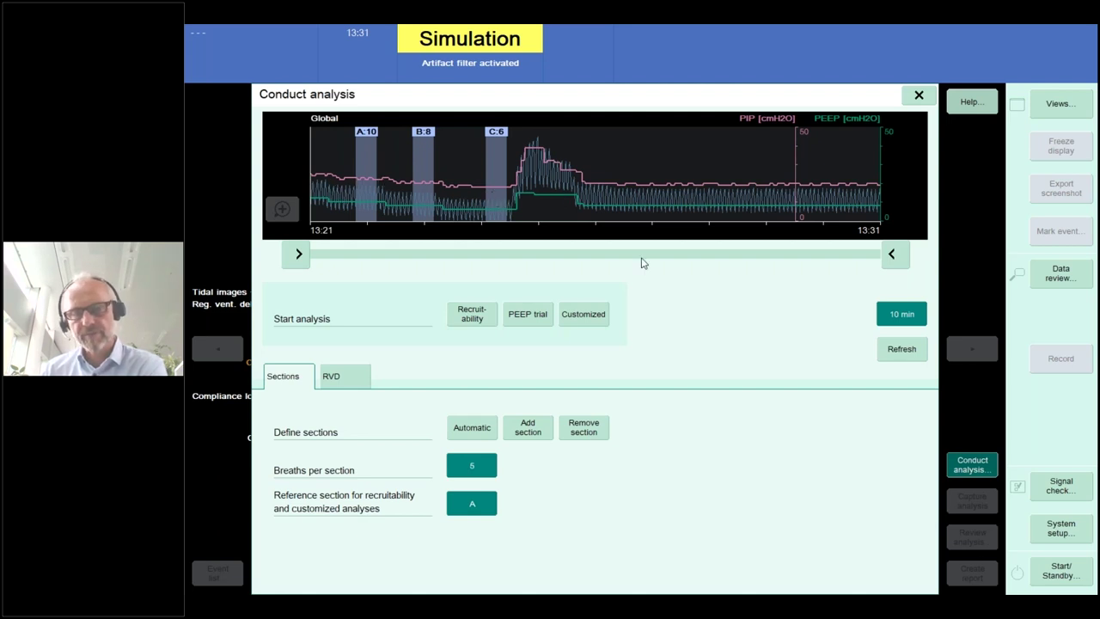
pyautogui.click(904, 322)
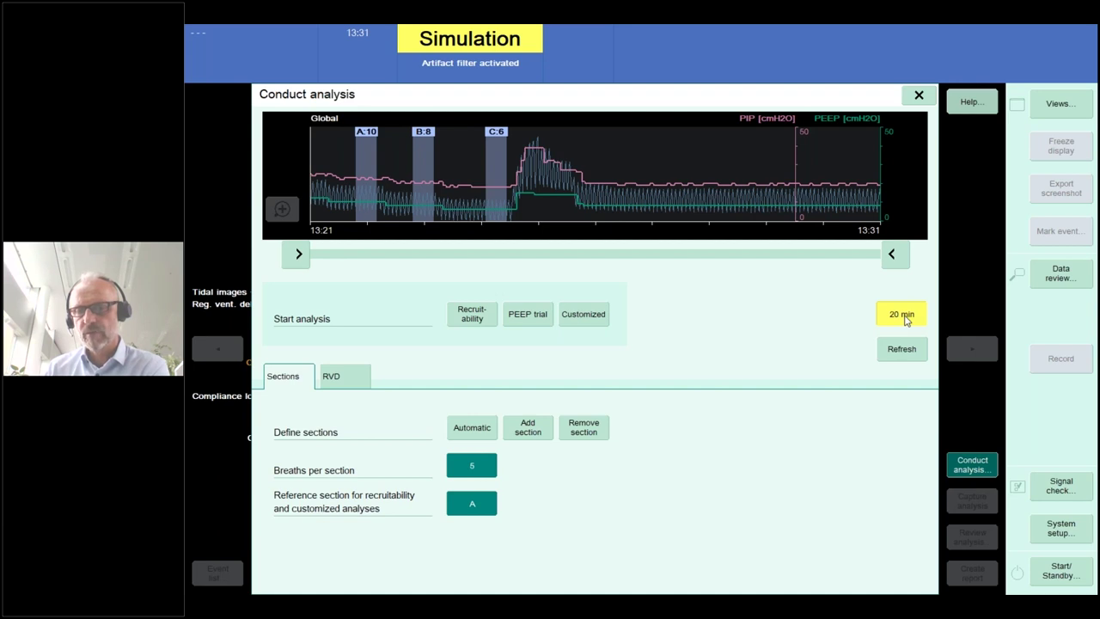
pyautogui.click(905, 320)
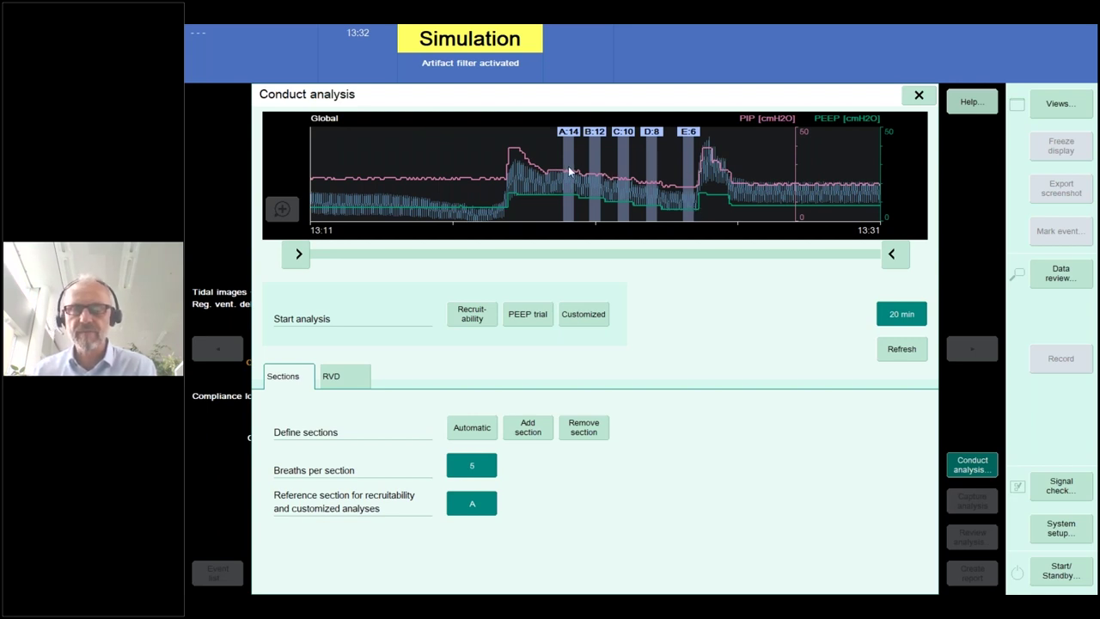
pyautogui.click(542, 315)
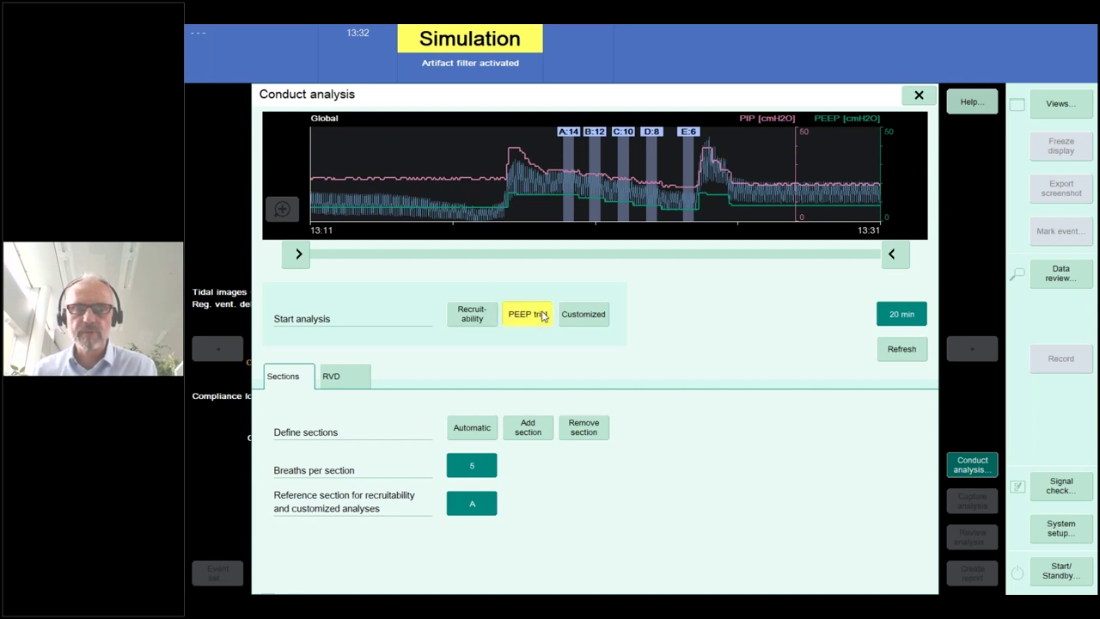